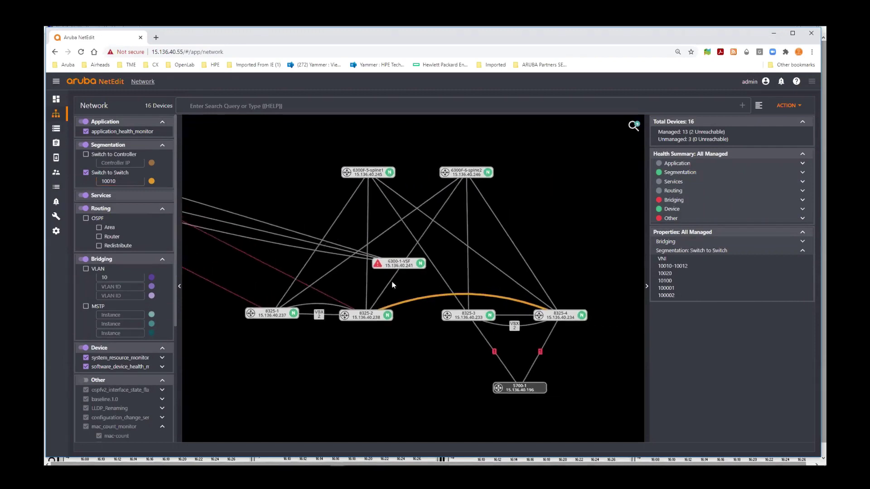
Step: In NetEdit, show the VXLAN properties of the 15.136.40.234–15.136.40.238 link
drag(398, 261, 233, 168)
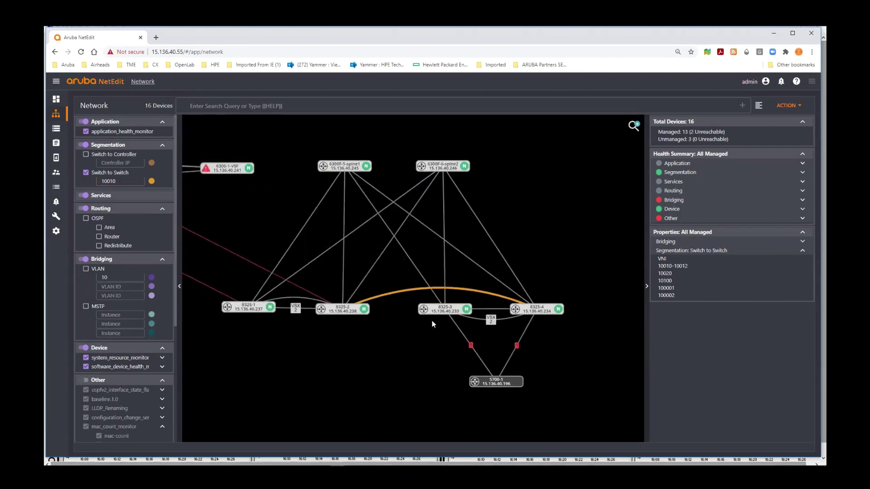
click(409, 292)
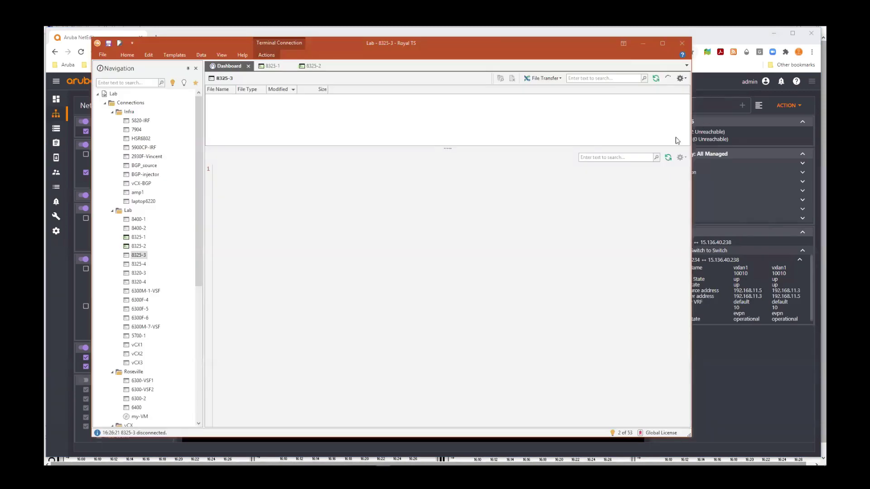
Step: Connect to the 6300F-5 spine and run 'sh lldp nei', highlighting leaf neighbors 8325-1 through 8325-4
click(273, 66)
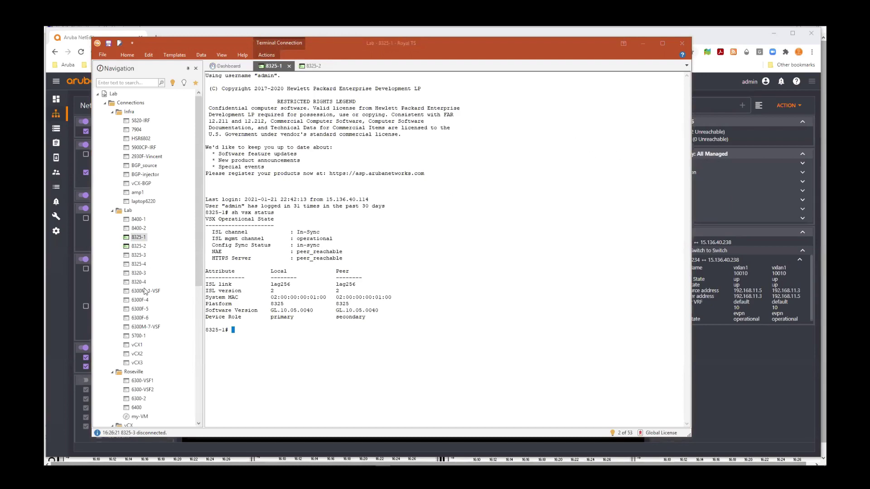
double_click(143, 310)
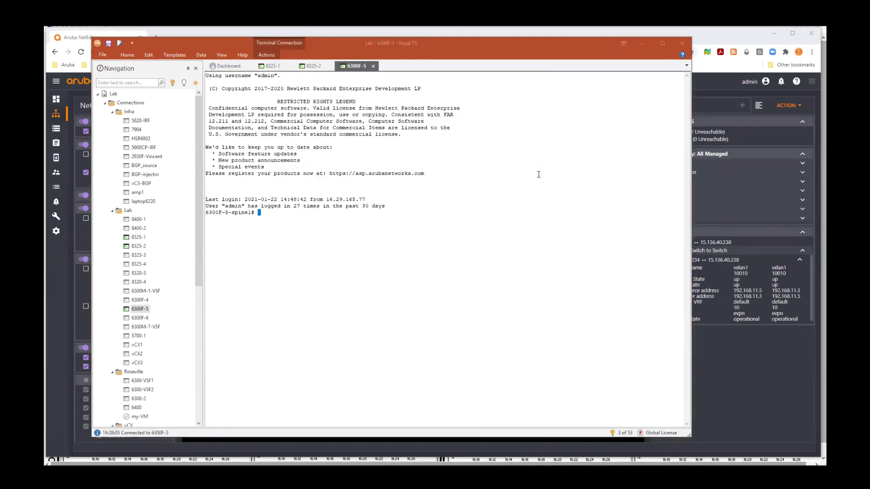
text(sh lldp nei)
key(Return)
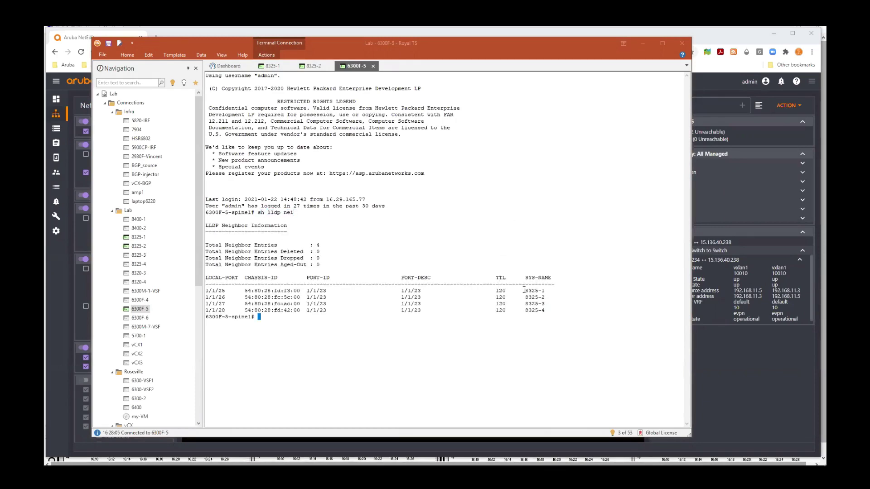
drag(523, 290, 589, 297)
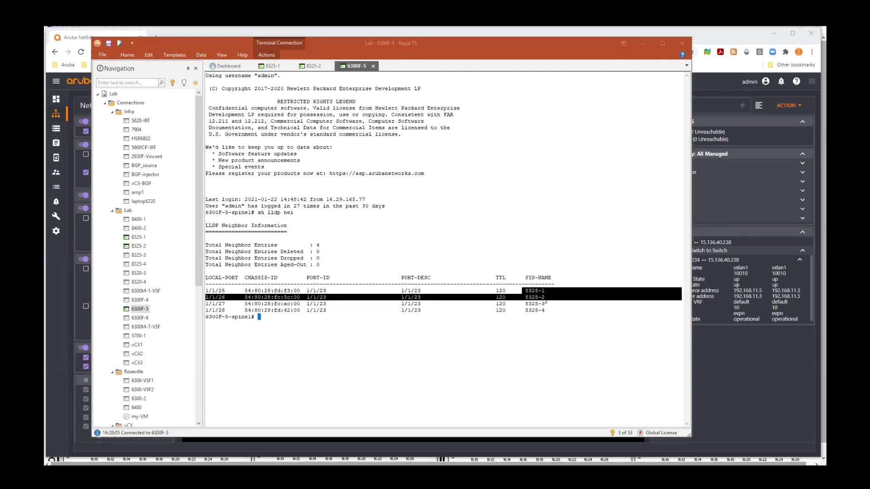
drag(523, 304, 589, 310)
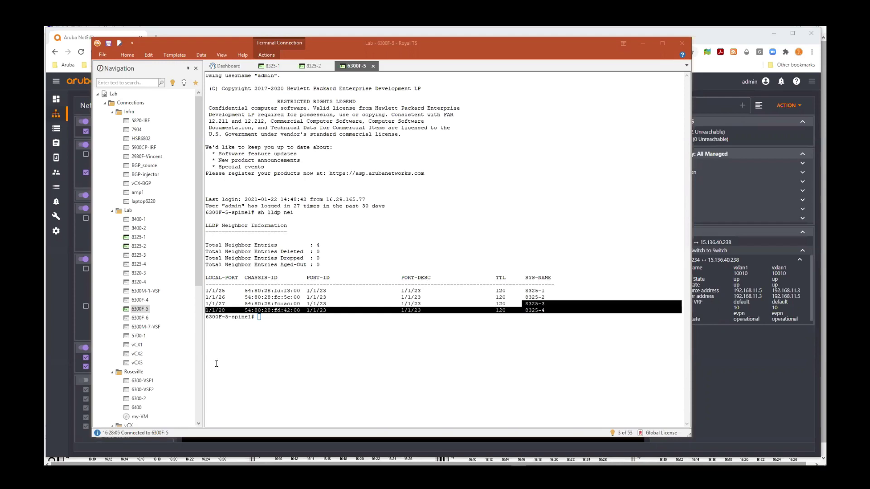
Step: Run 'sh ip ospf nei' on 6300F-5 and review the four FULL OSPF neighbors
click(285, 372)
text(sh ip ospf nei)
key(Return)
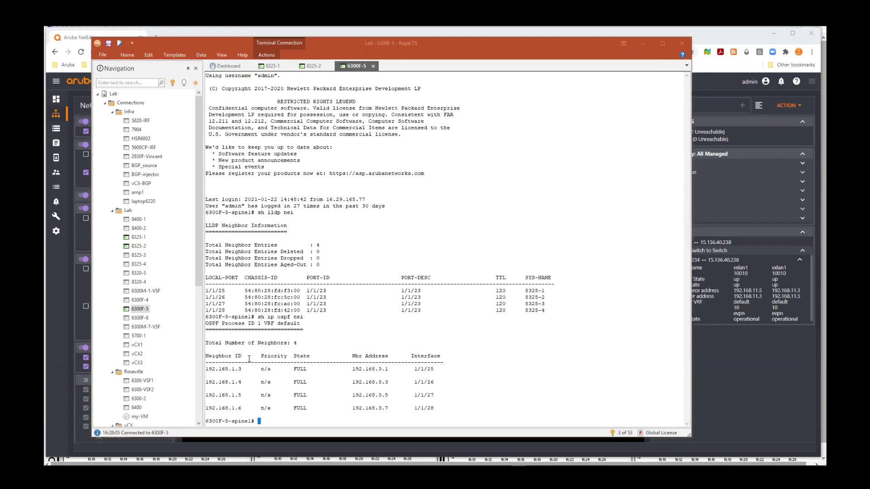
drag(207, 350, 679, 411)
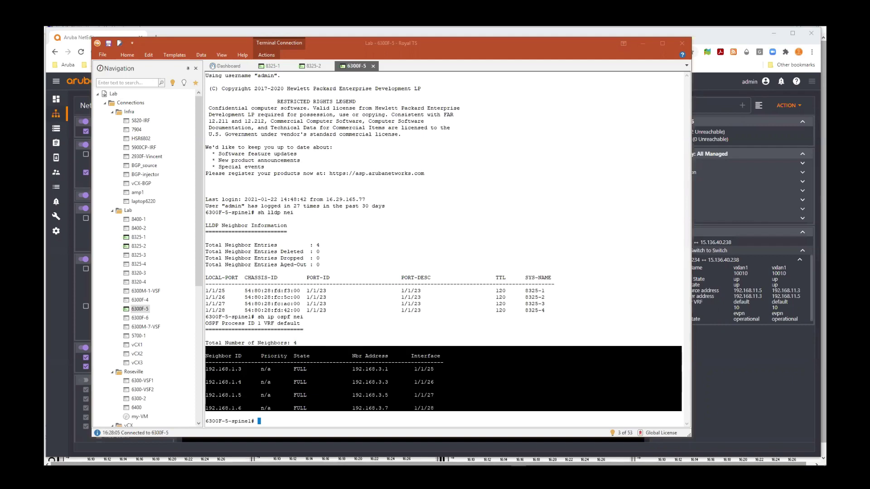
click(447, 369)
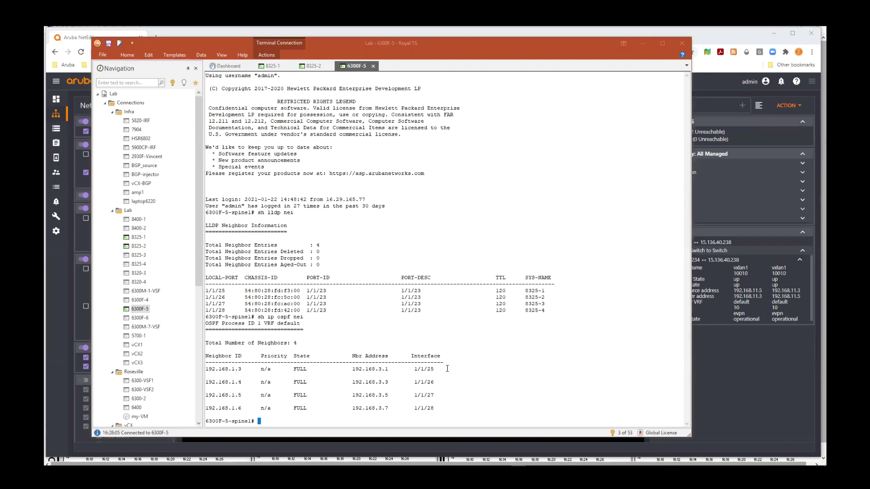
Step: Look up route 192.168.11.3 and highlight its next hops 192.168.3.1 and 192.168.3.3
text(sh ip rou)
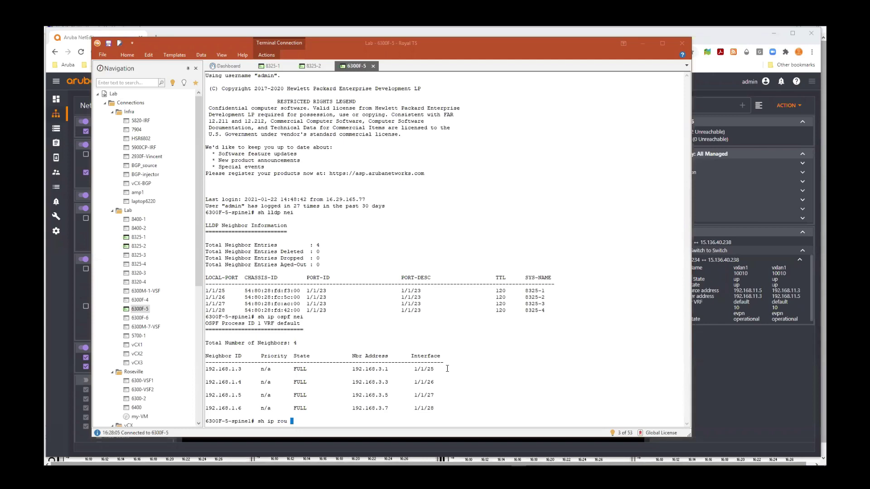
text(192.168.)
text(11.)
text(3)
key(Return)
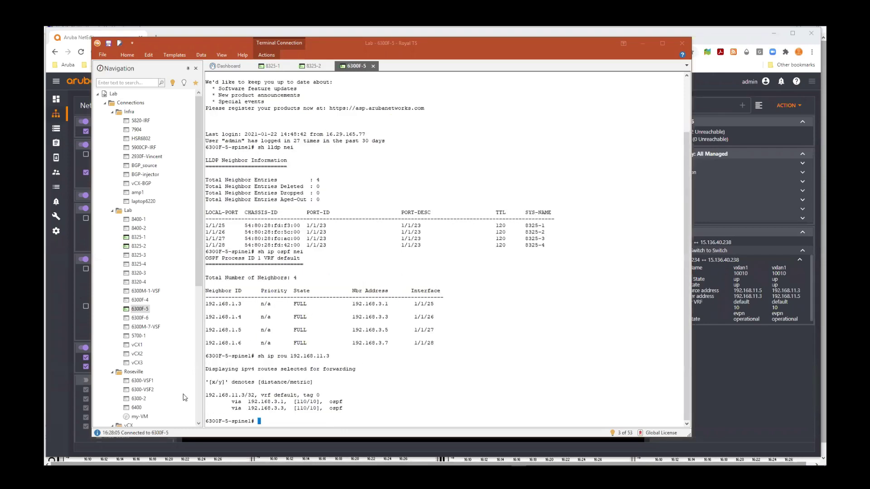
drag(232, 402, 350, 411)
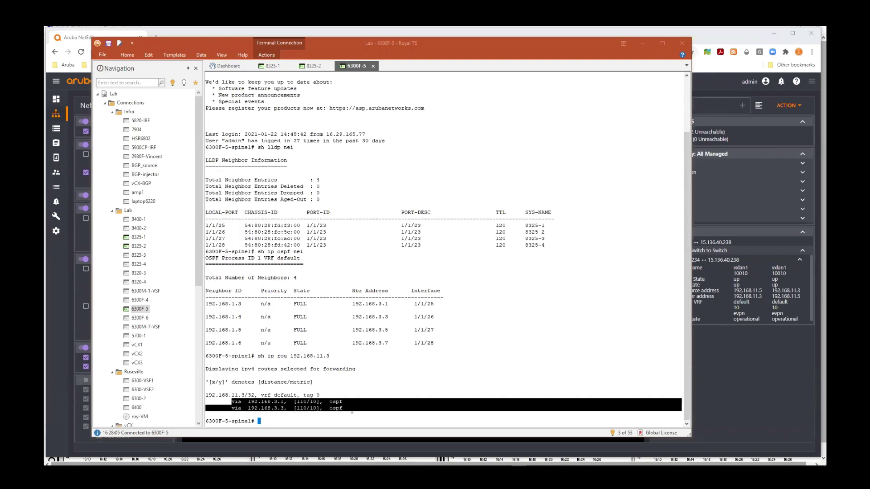
drag(274, 402, 289, 408)
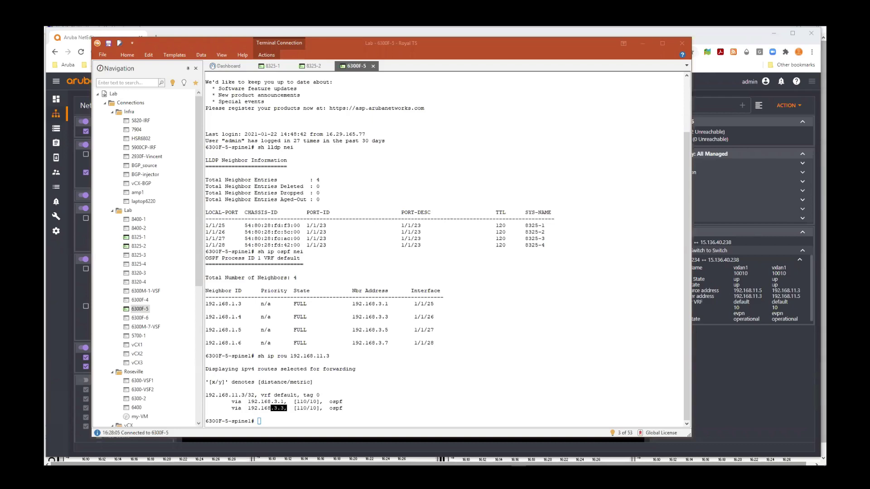
Step: Run 'sh bgp all-vrf all summary' on 6300F-5, correcting the abbreviated command, and highlight the Established EVPN peers
click(530, 195)
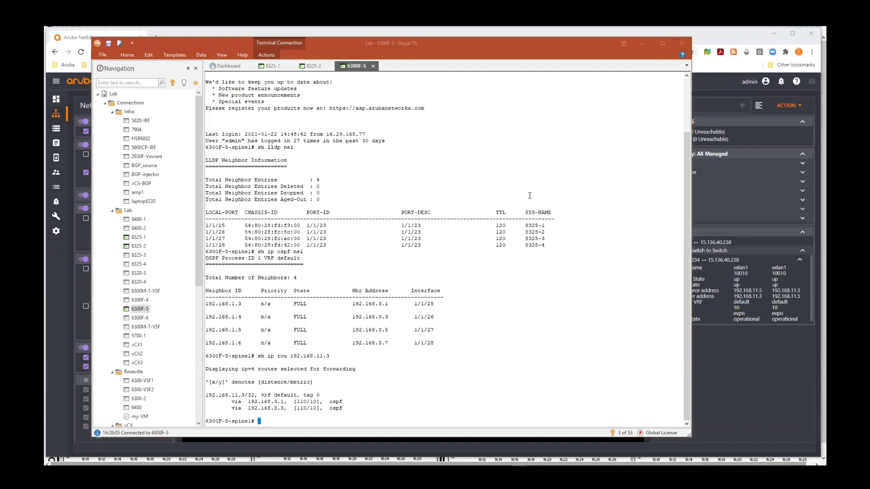
text(sh bgp all-vrf )
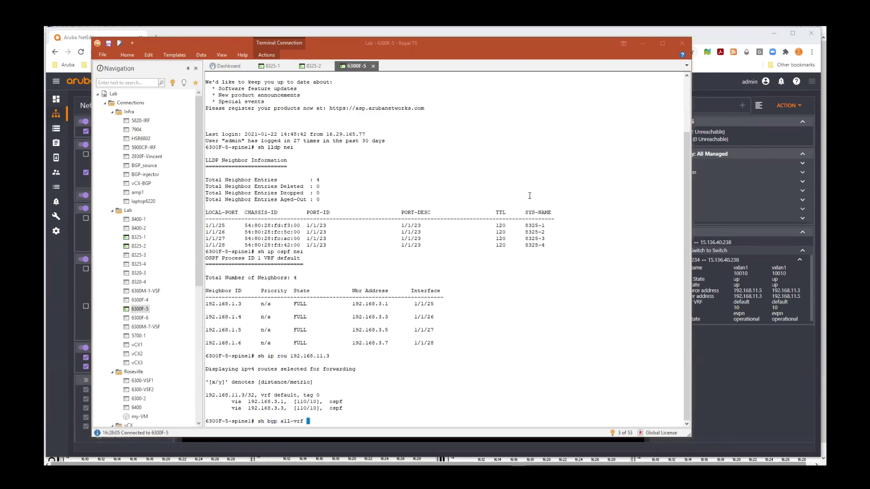
text(su)
key(Return)
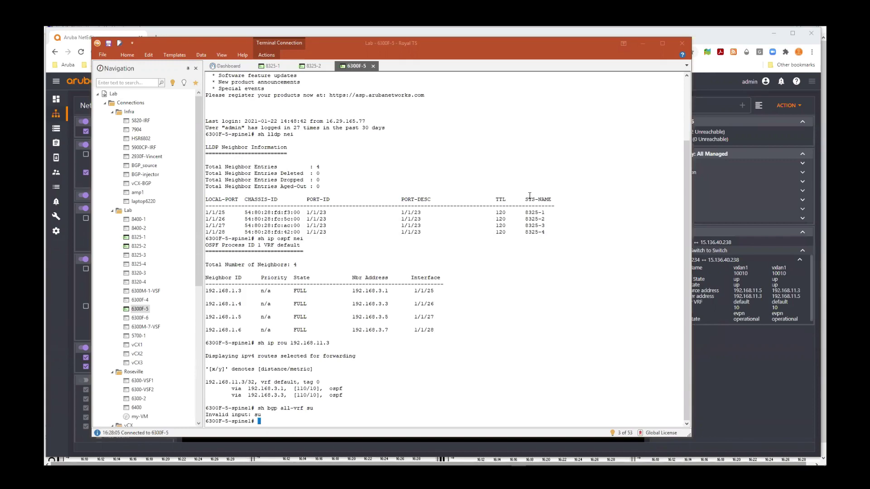
key(Up)
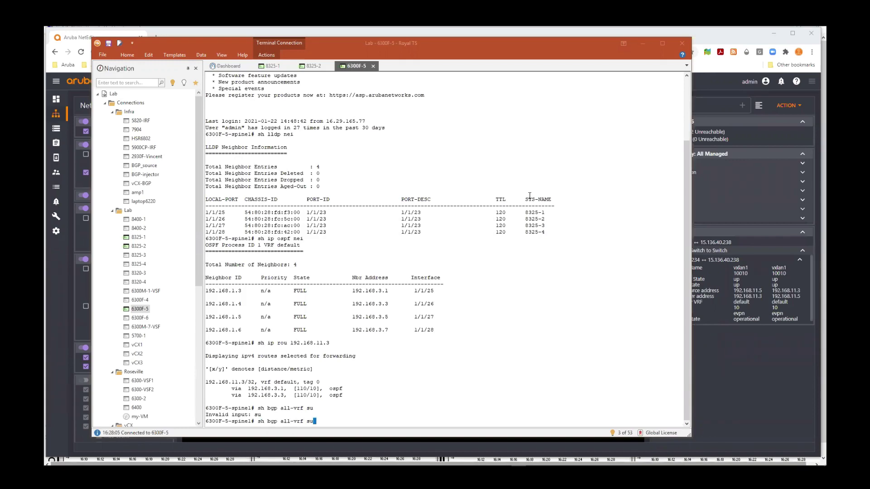
key(BackSpace)
key(BackSpace)
text(all summary)
key(Return)
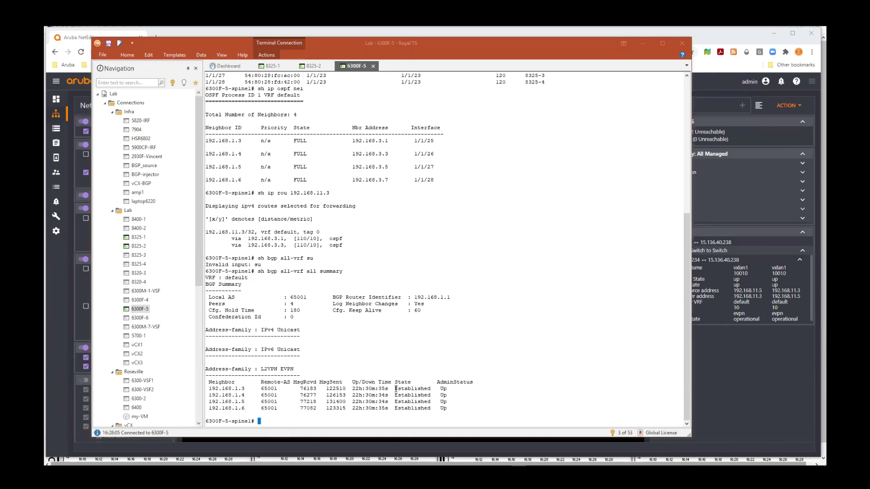
drag(402, 389, 408, 396)
click(483, 389)
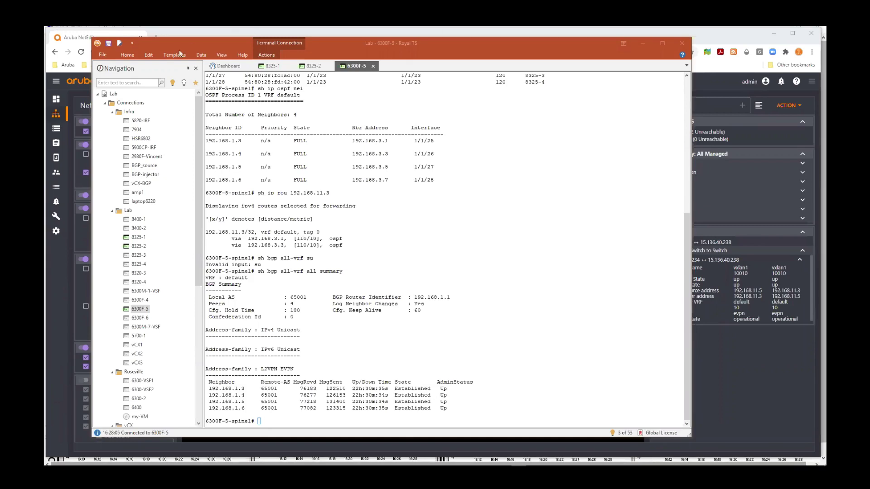
Step: On 8325-1, run 'sh bgp all-v all su' to confirm EVPN peers 192.168.1.1 and 192.168.1.2 are Established
click(269, 66)
text(sh )
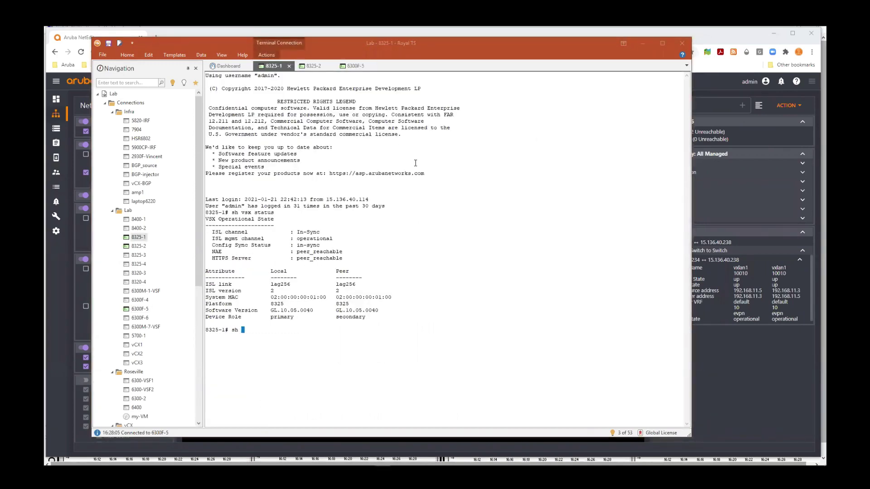
text(bgp all-v all su)
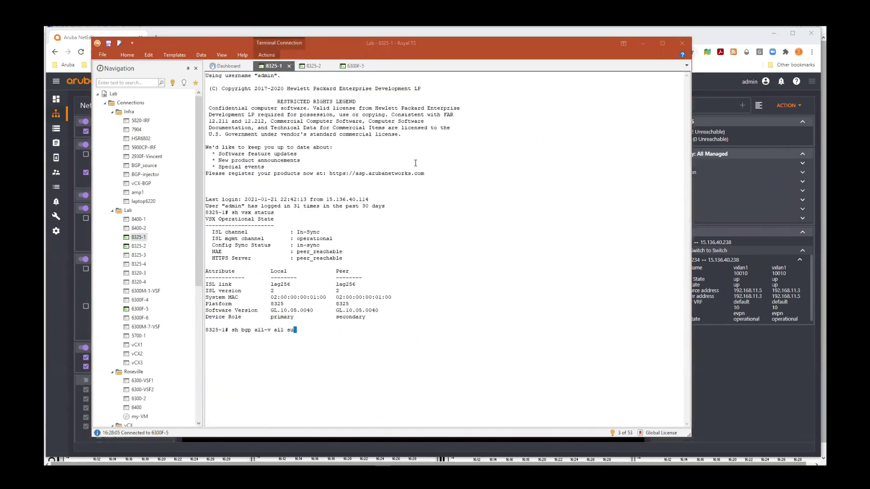
key(Return)
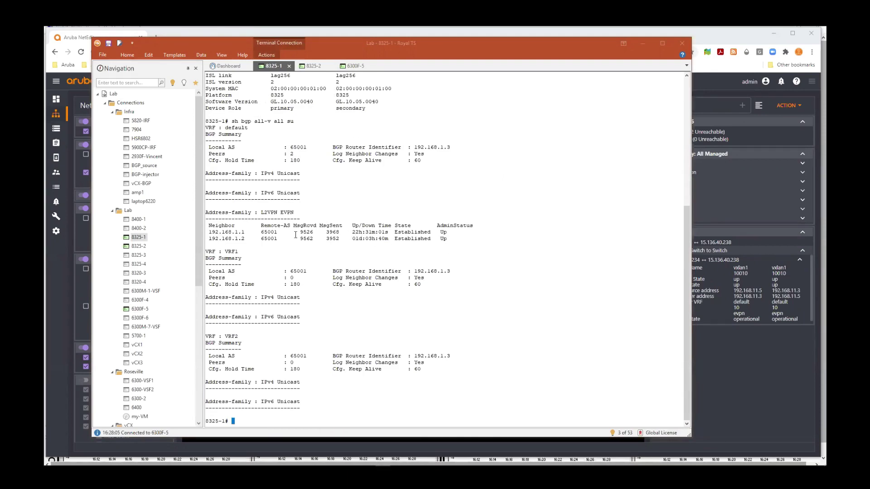
drag(244, 234, 275, 232)
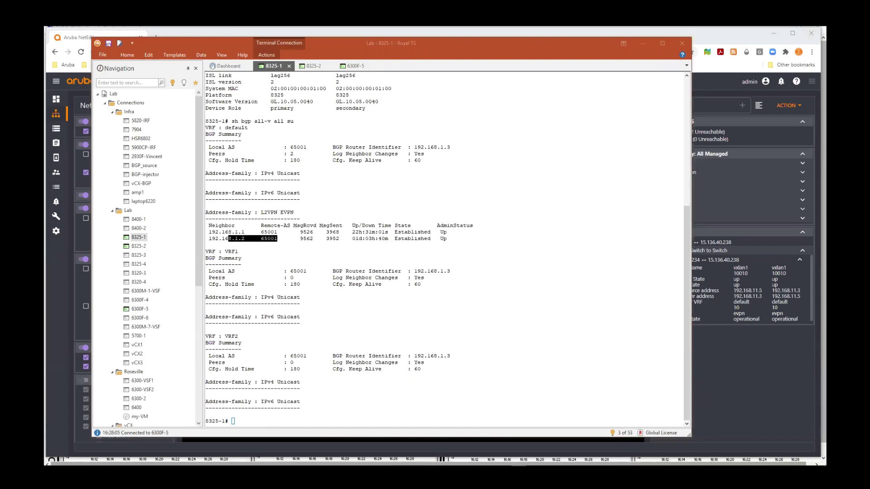
click(326, 296)
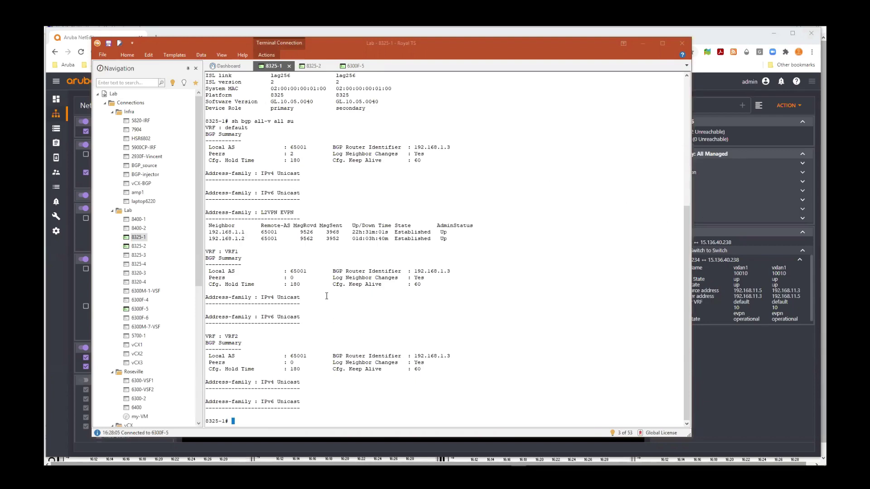
text(sh )
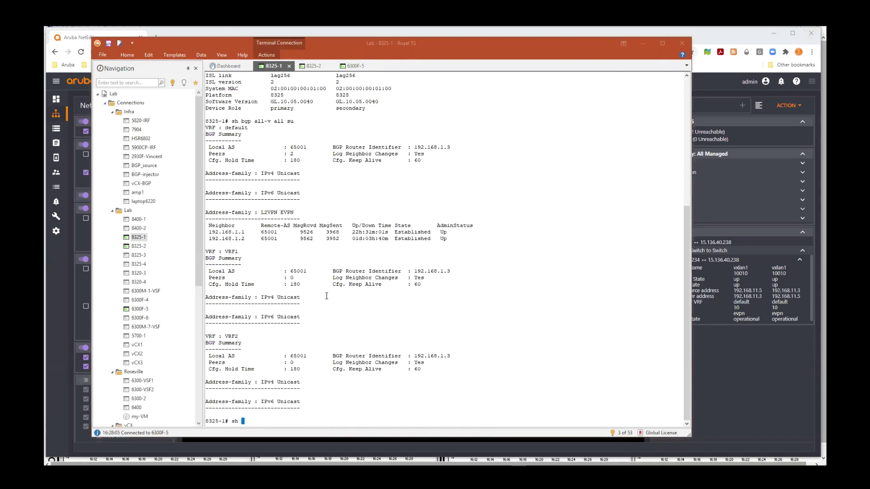
text(interface vxlab)
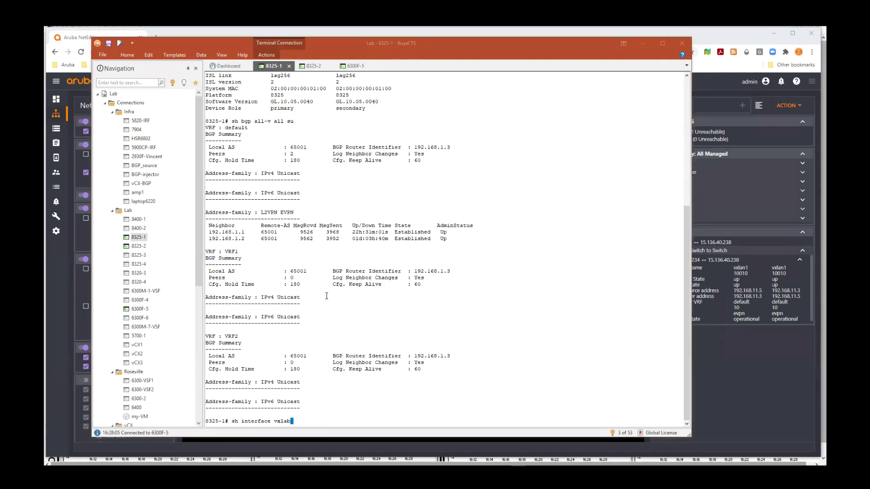
Step: Run 'sh interface vxlan 1' to show vxlan1 up with VTEP source 192.168.11.3 and peer 192.168.11.5
key(BackSpace)
text(n 1)
key(Return)
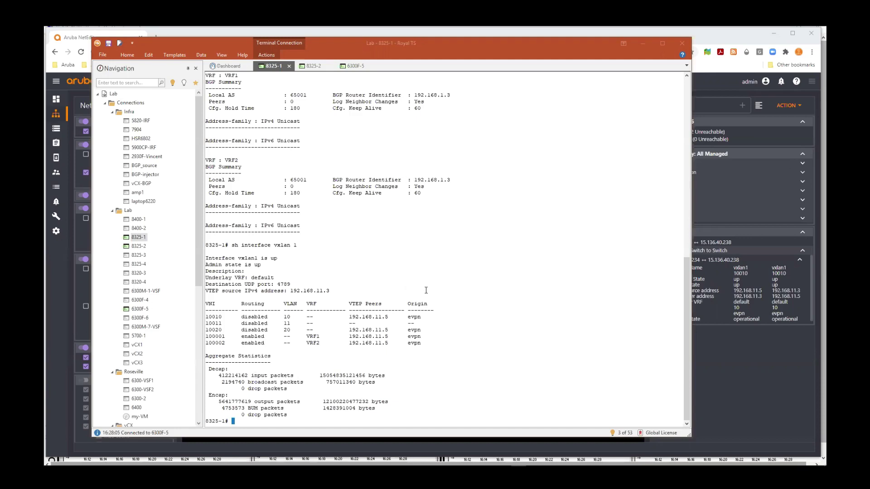
Step: Run 'sh vlan' and highlight vxlan1 among VLAN 10's member interfaces
key(Return)
key(Return)
text(sh vlan)
key(Return)
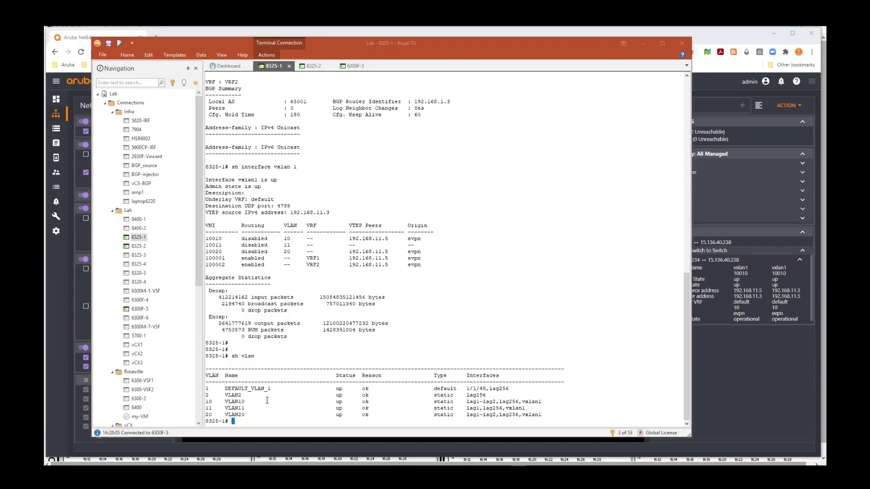
drag(519, 401, 544, 399)
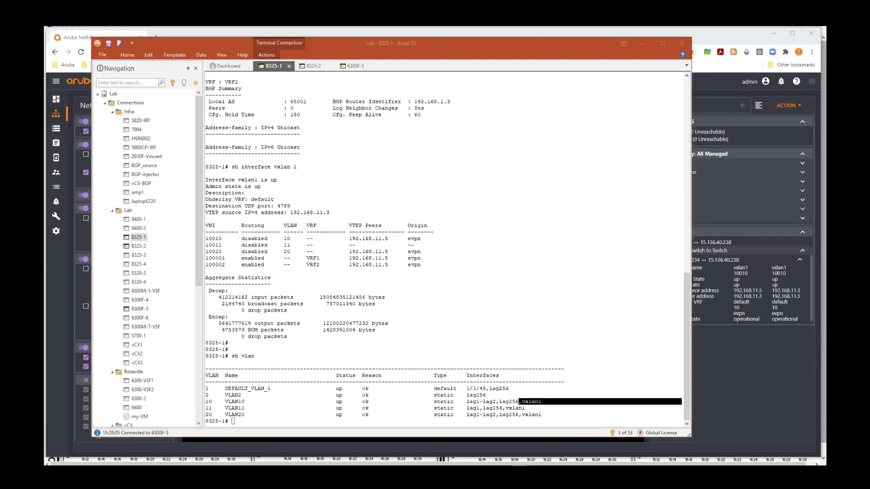
click(552, 219)
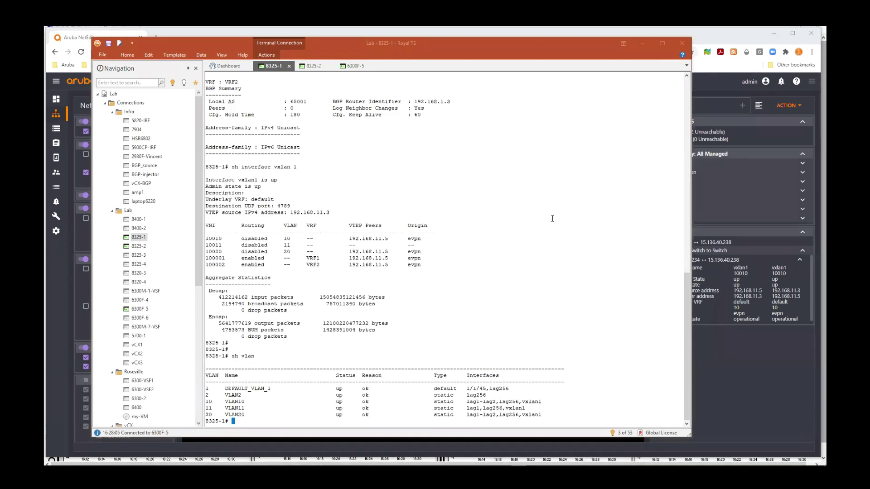
Step: Run 'sh mac-address-table' and highlight an evpn-learned MAC on vxlan1(192.168.11.5)
text(sh mac-address-table)
key(Return)
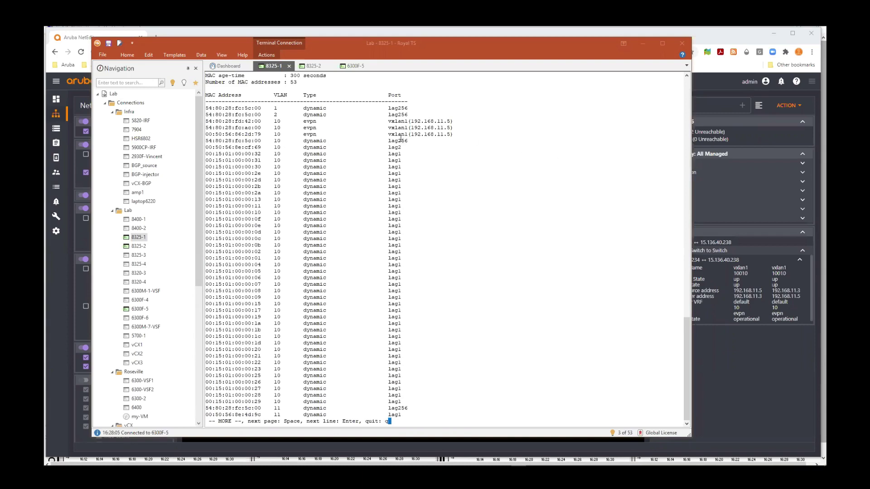
drag(299, 193, 328, 190)
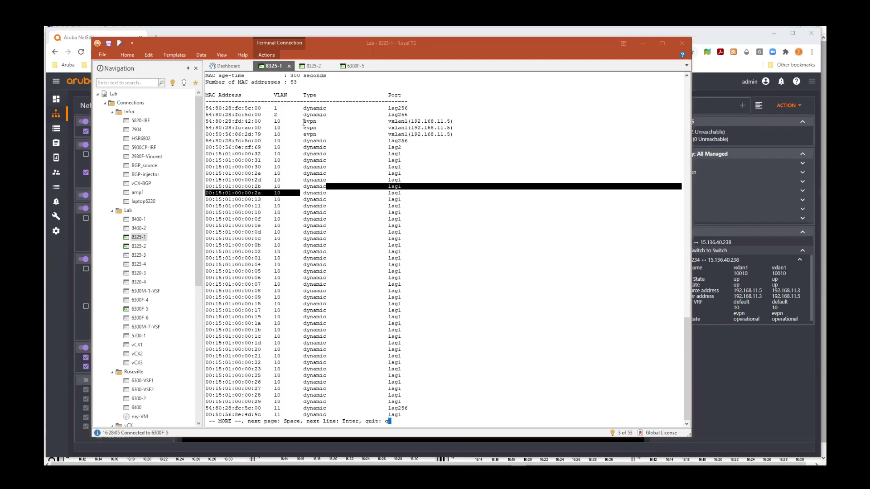
drag(301, 121, 323, 122)
drag(385, 121, 454, 122)
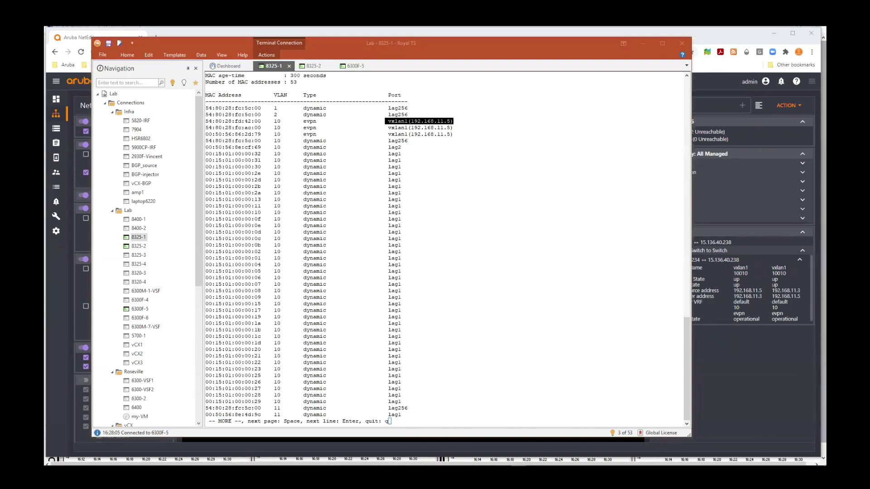
Step: Run 'sh evpn mac-ip', page through it, and highlight remote host 10.1.10.11 via VTEP 192.168.11.5
click(416, 351)
text(qsh )
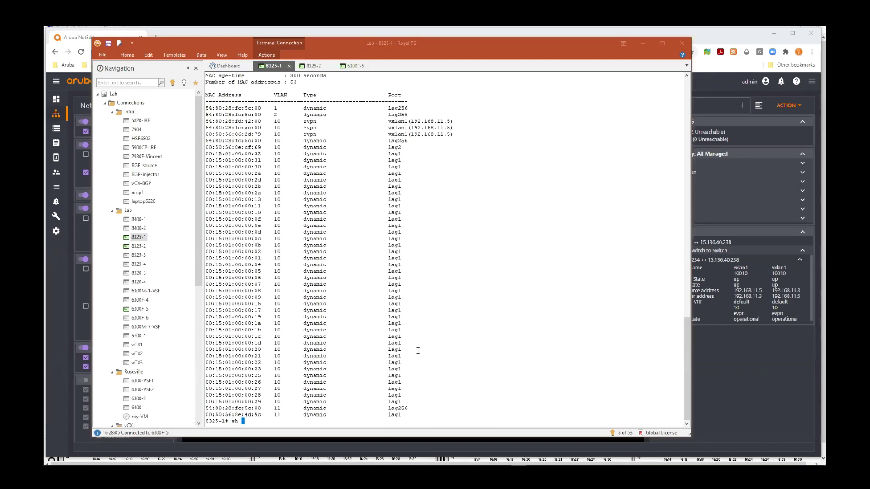
text(evn)
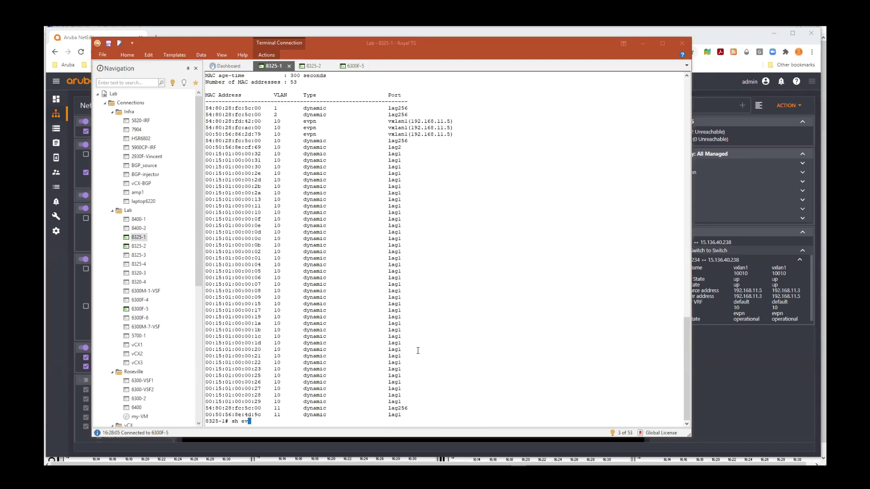
key(BackSpace)
text(pn mac-ip)
key(Return)
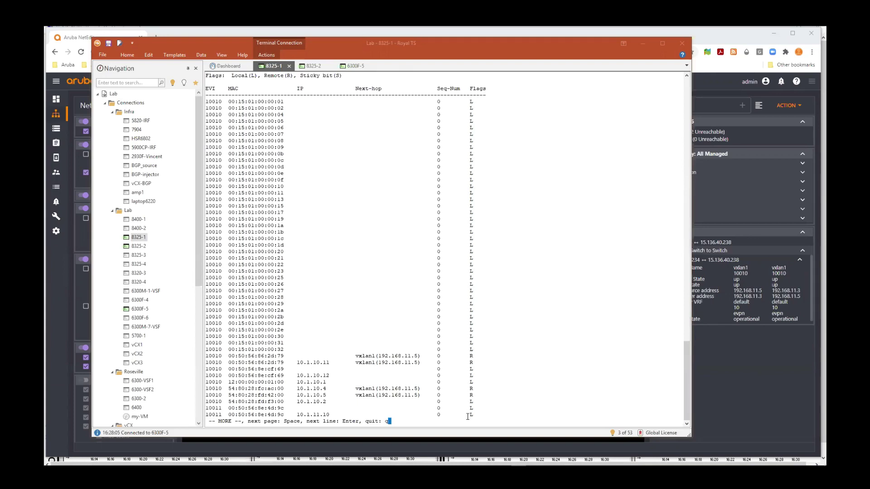
key(space)
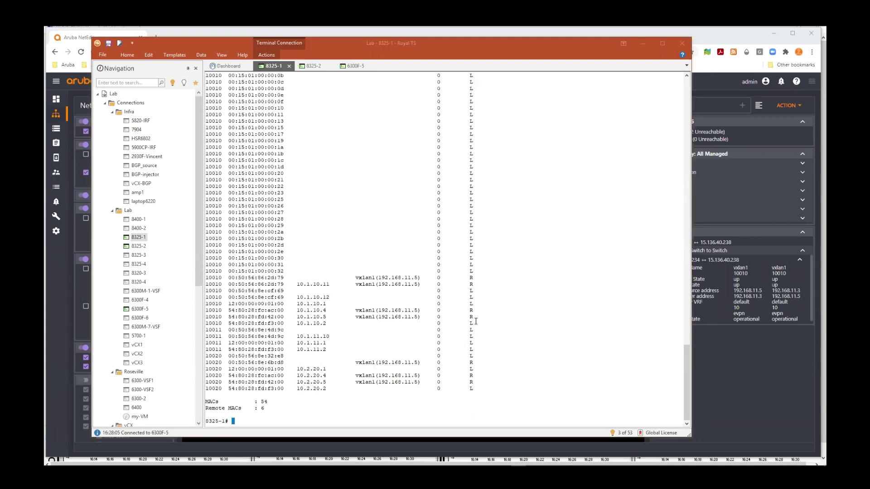
drag(471, 280, 368, 282)
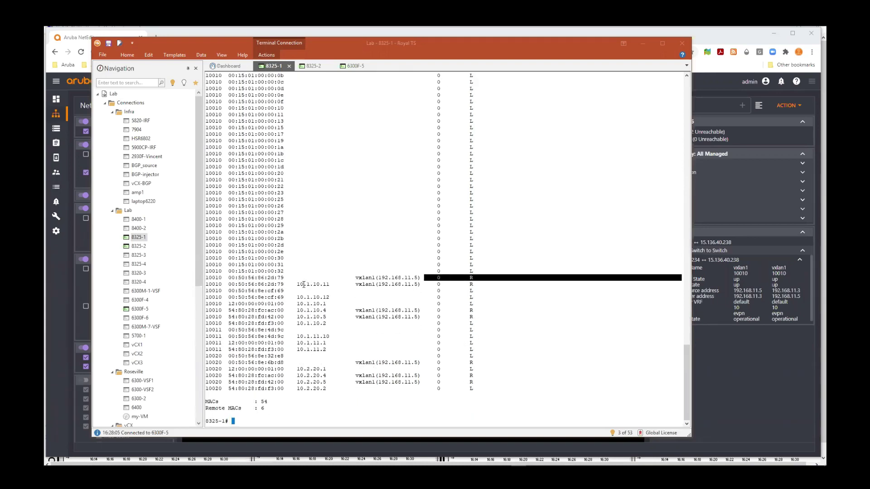
drag(297, 285, 475, 280)
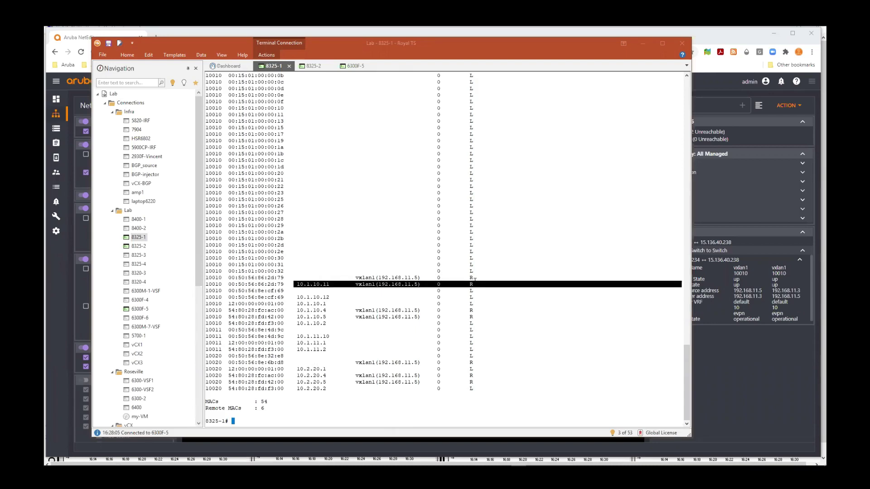
drag(469, 280, 475, 279)
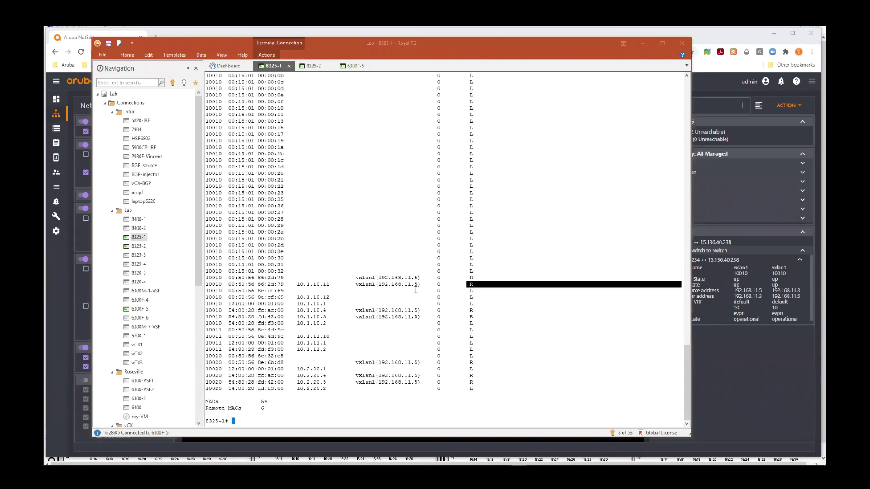
drag(418, 285, 370, 285)
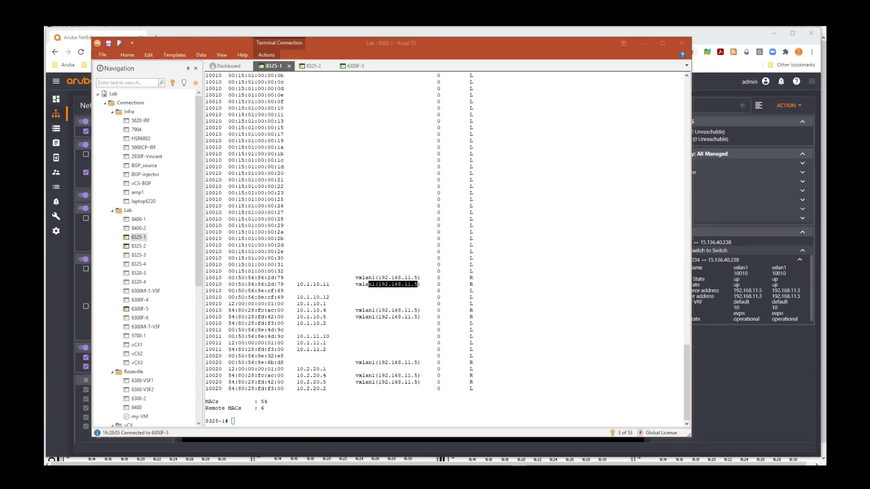
Step: Run 'sh ip route vrf VRF1', highlight a remote /32 host route, and page through to the end
click(451, 299)
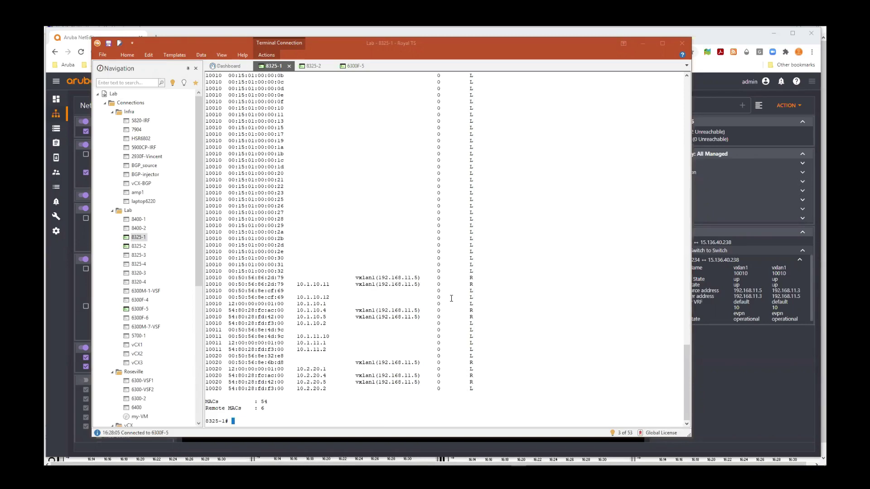
text(sh )
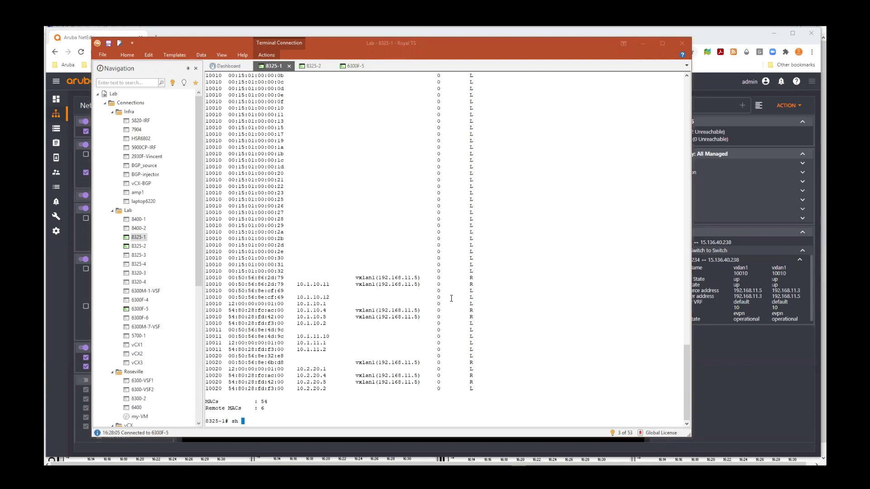
text(ip route )
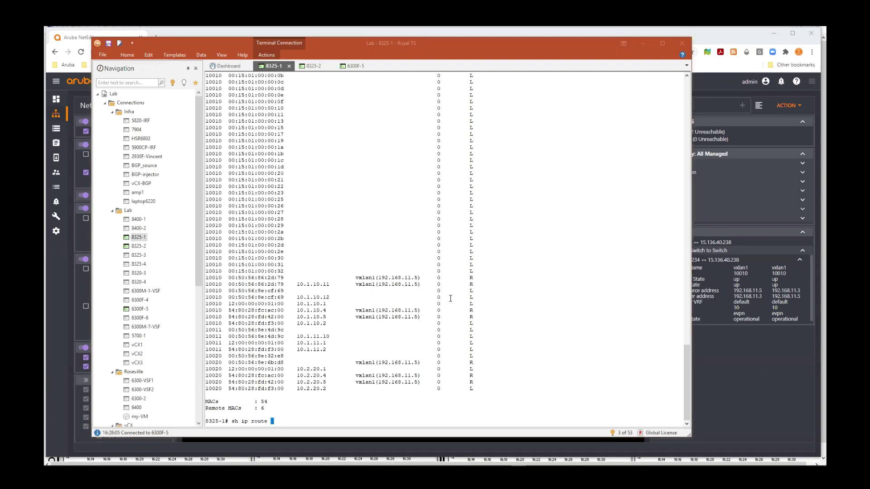
text(vrf VRF1)
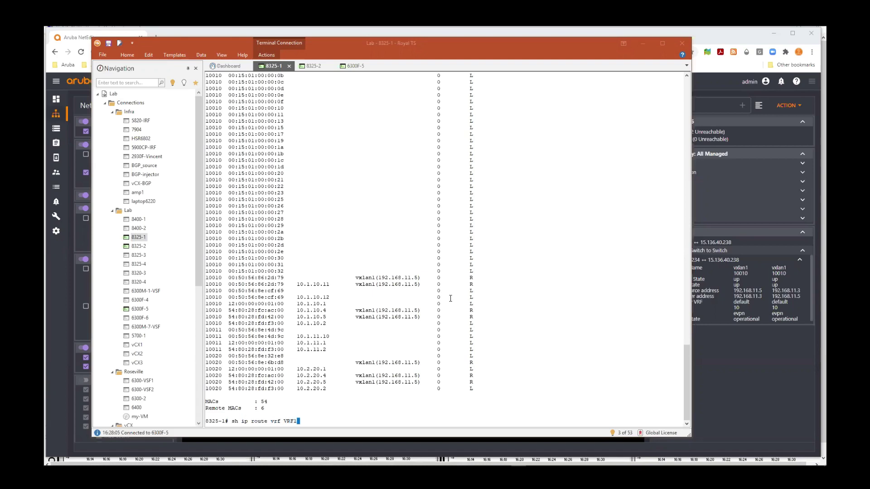
key(Return)
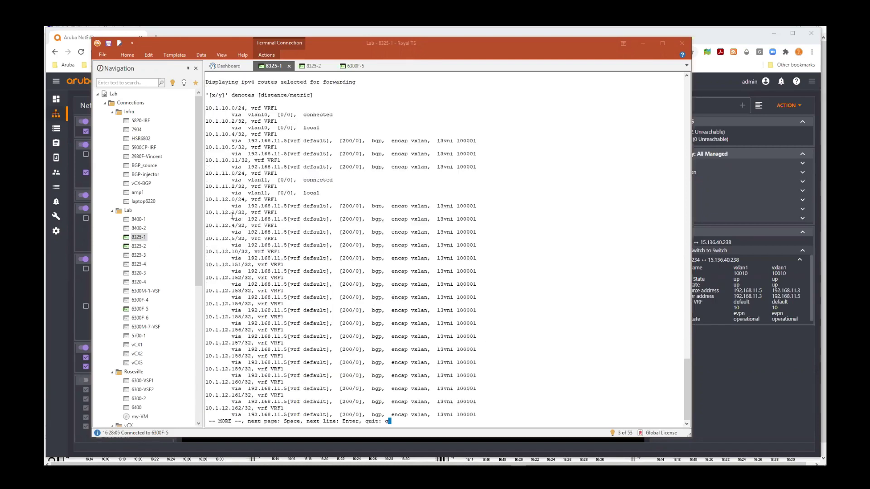
drag(222, 225, 267, 254)
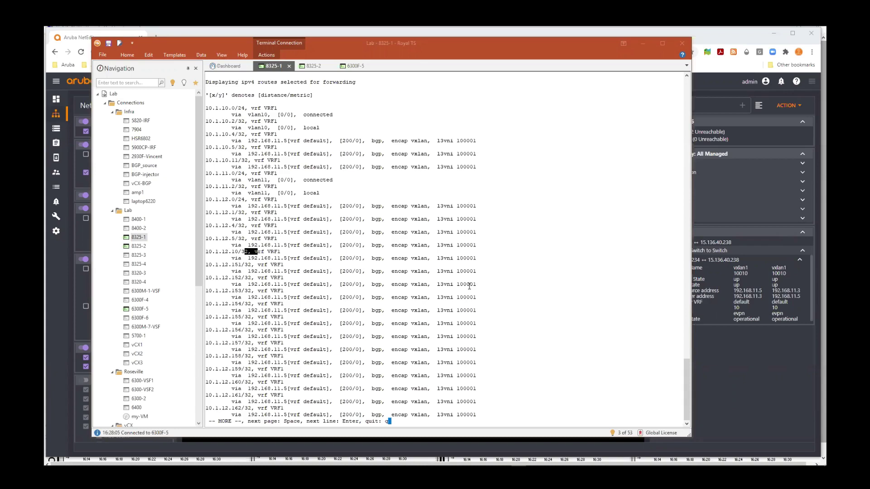
click(237, 253)
key(space)
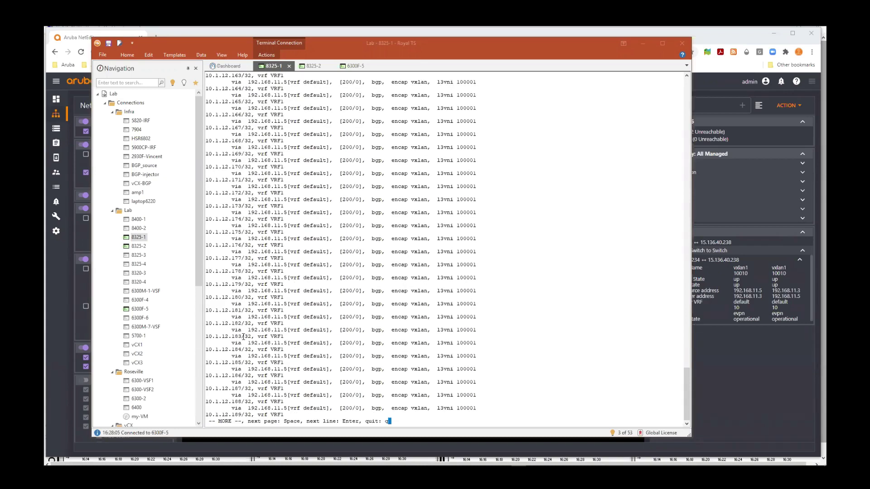
key(q)
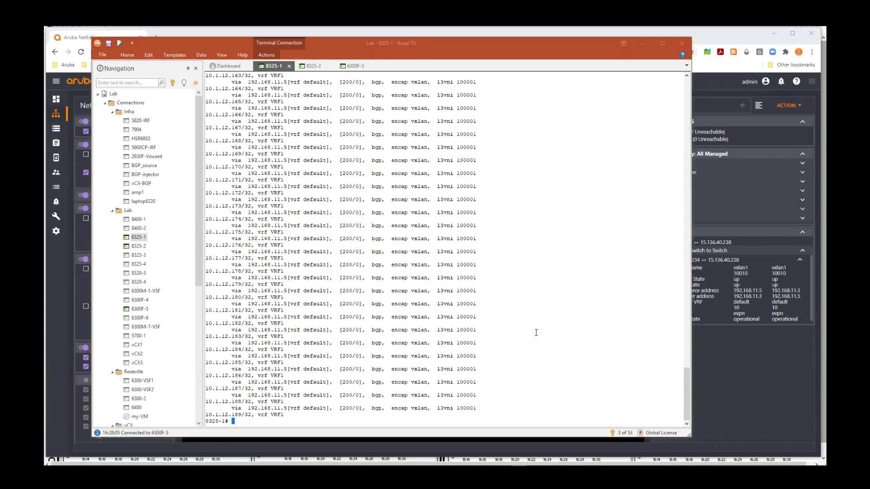
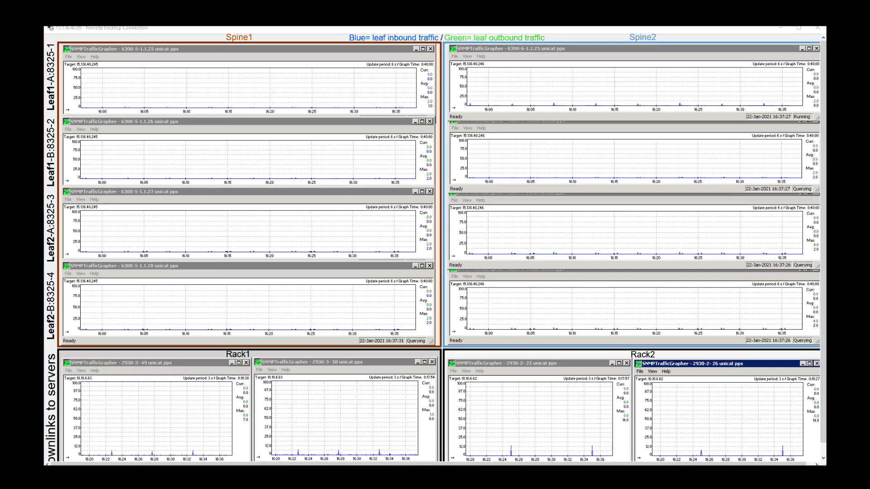
Step: Rerun vubu2's flood ping to 10.1.10.11, checking the Spine1 graphs behind the VM window
key(alt+Tab)
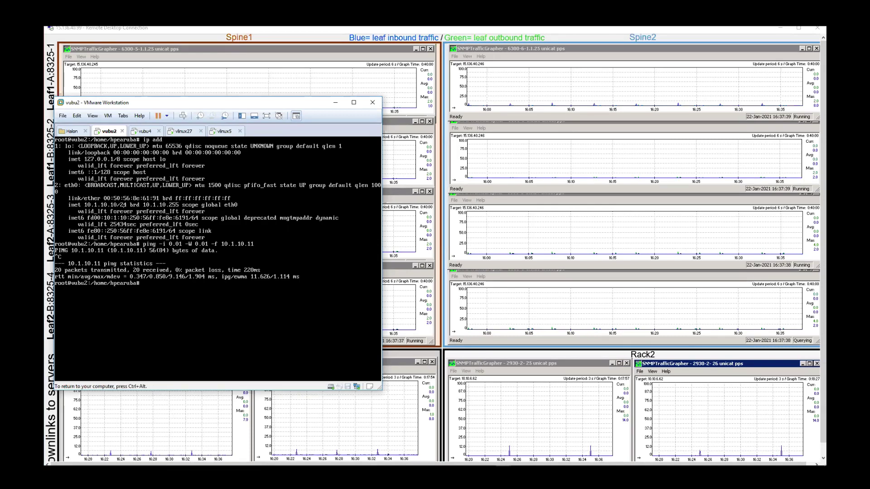
key(Up)
key(Return)
key(ctrl+alt)
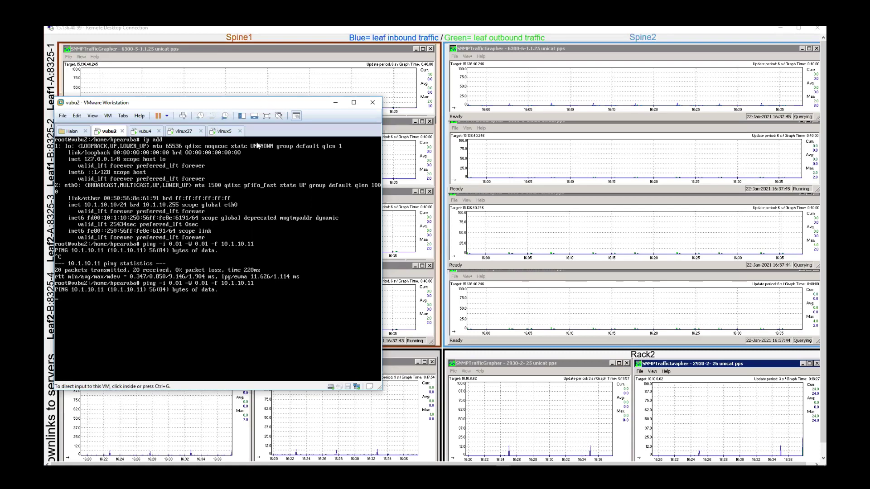
drag(226, 102, 149, 426)
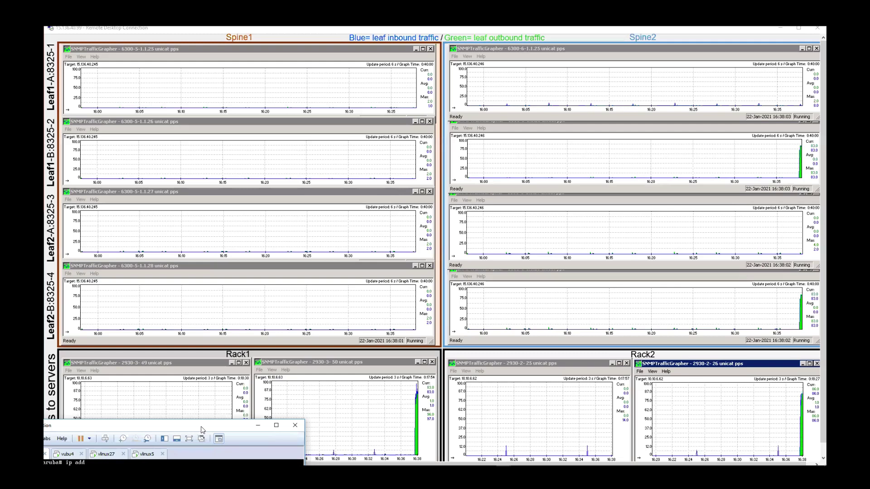
drag(202, 431, 289, 114)
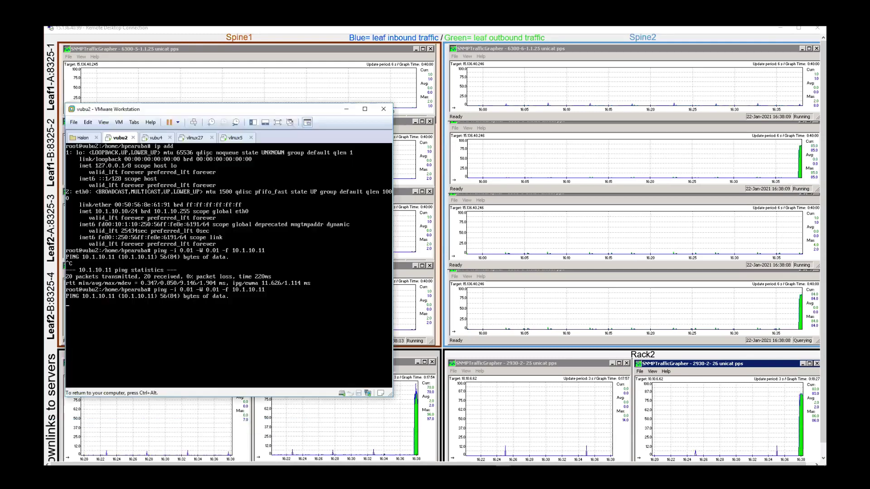
Step: Rerun the flood ping from vubu4 to 10.1.12.10
click(155, 139)
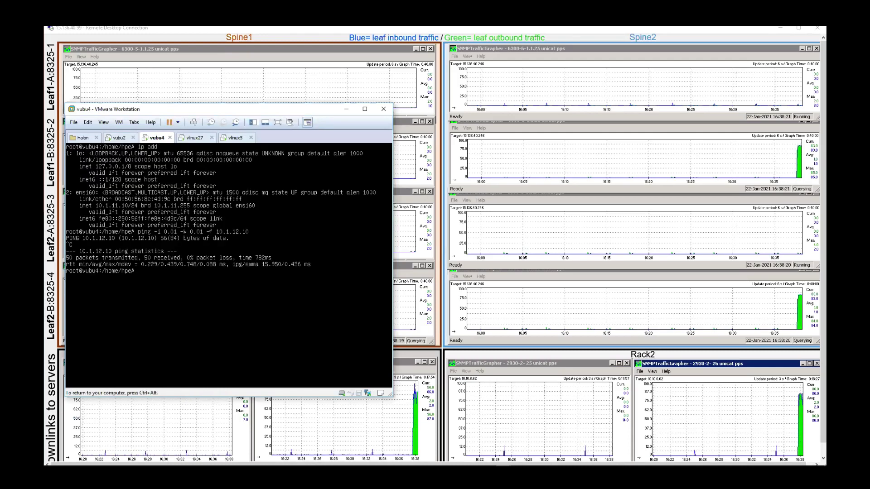
key(Up)
key(Return)
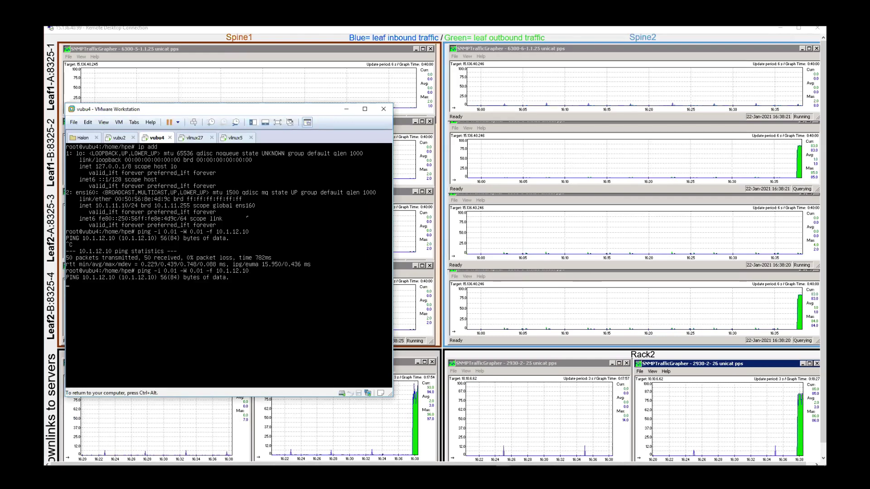
key(ctrl+alt)
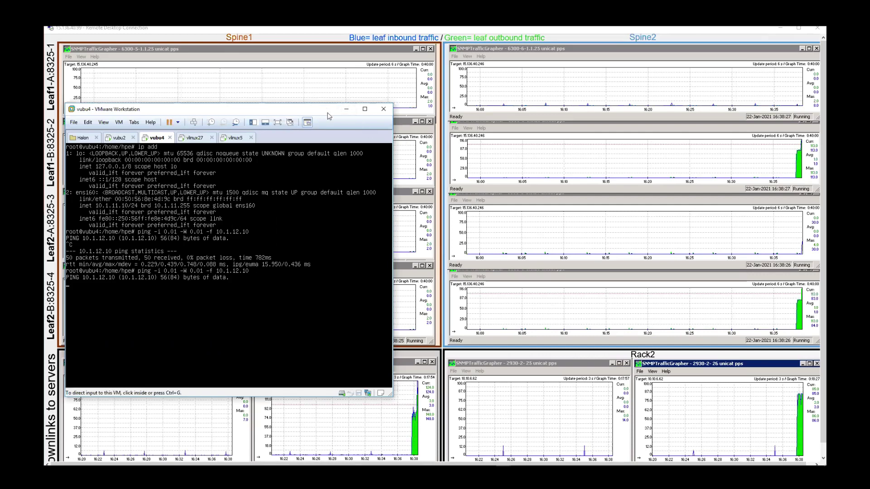
drag(321, 111, 298, 93)
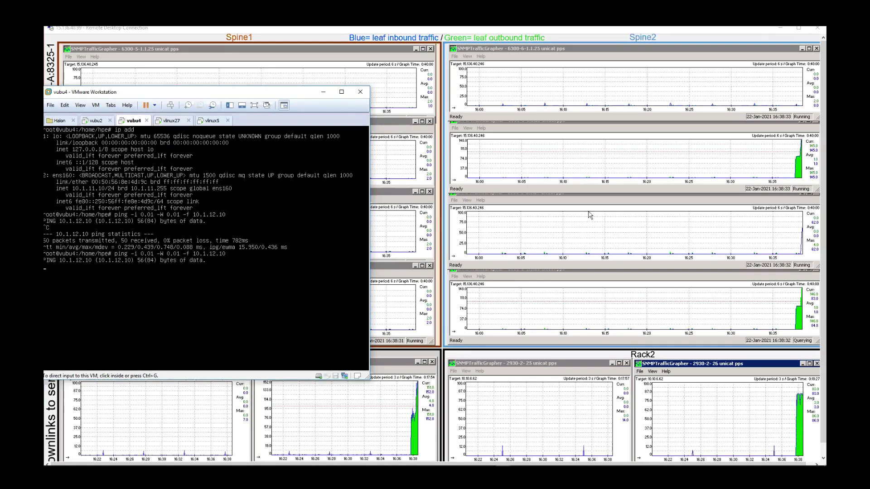
Step: Start the flood ping from vlinux27 to 10.1.11.10
click(172, 121)
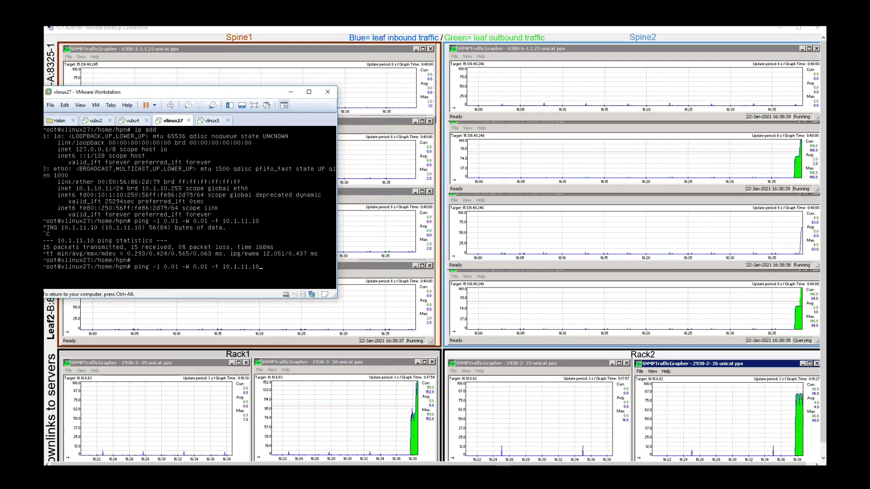
key(Return)
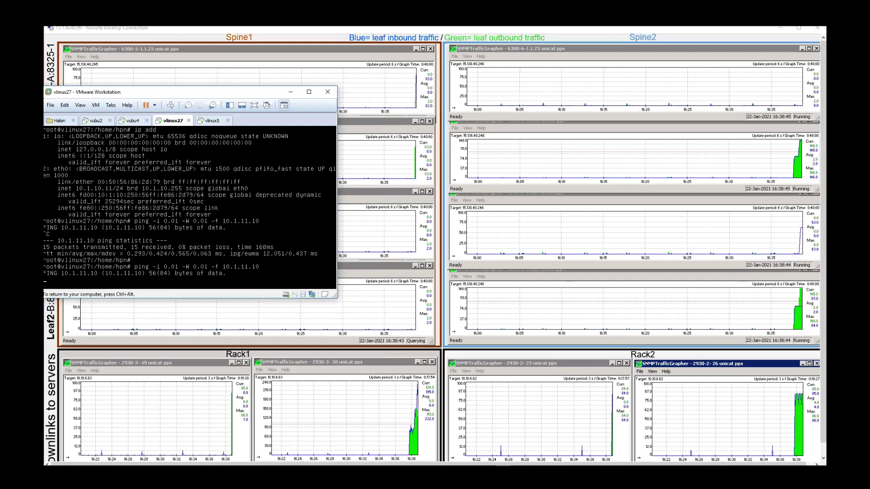
key(ctrl+alt)
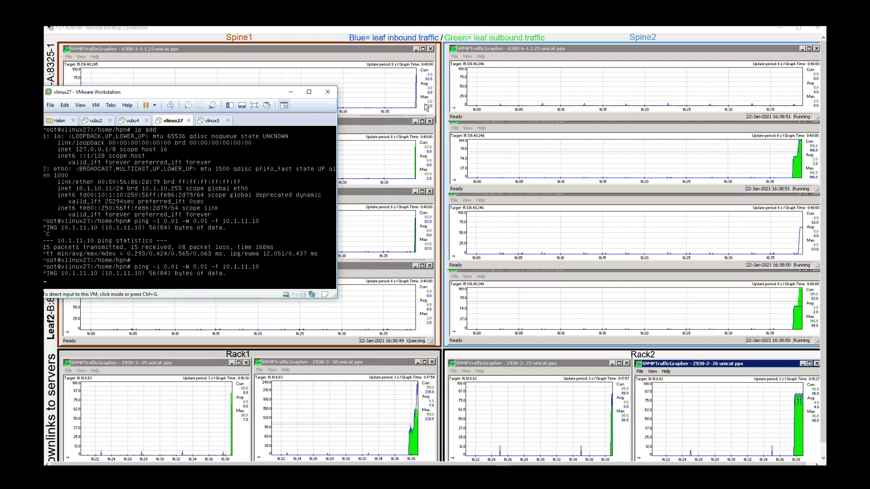
Step: Rerun the flood ping from vlinux5 to 10.1.10.10
click(212, 120)
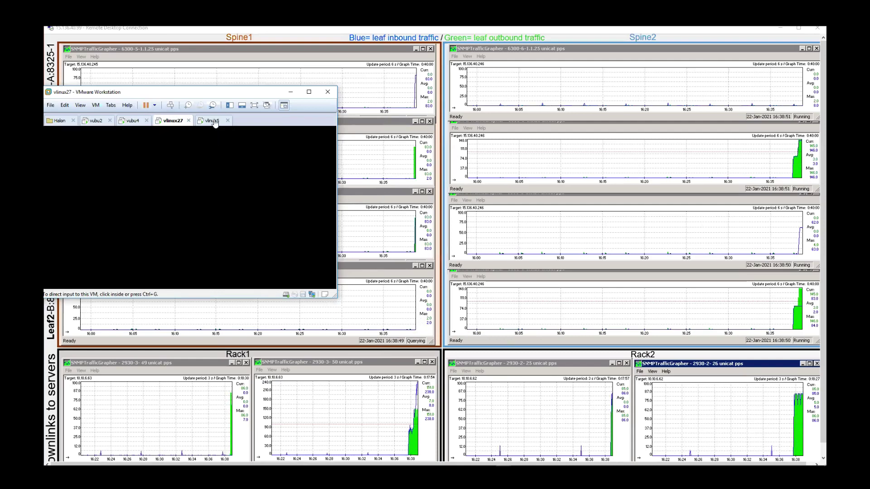
key(Up)
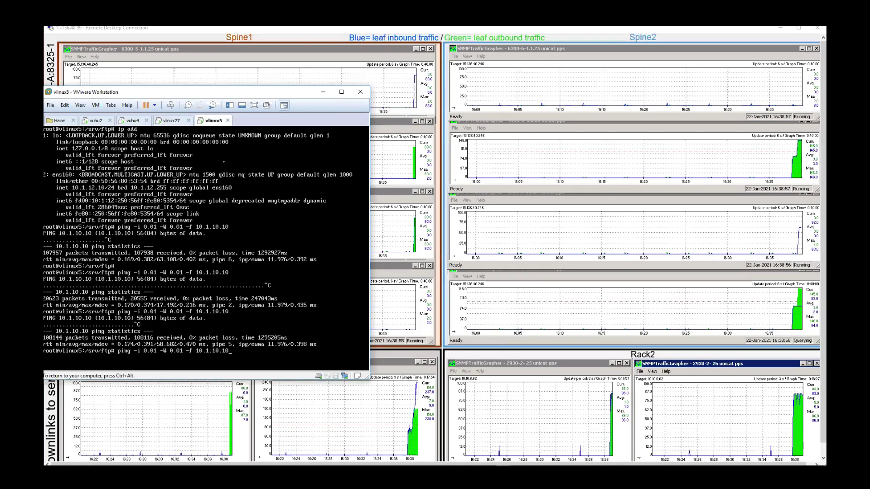
key(Return)
key(ctrl+alt)
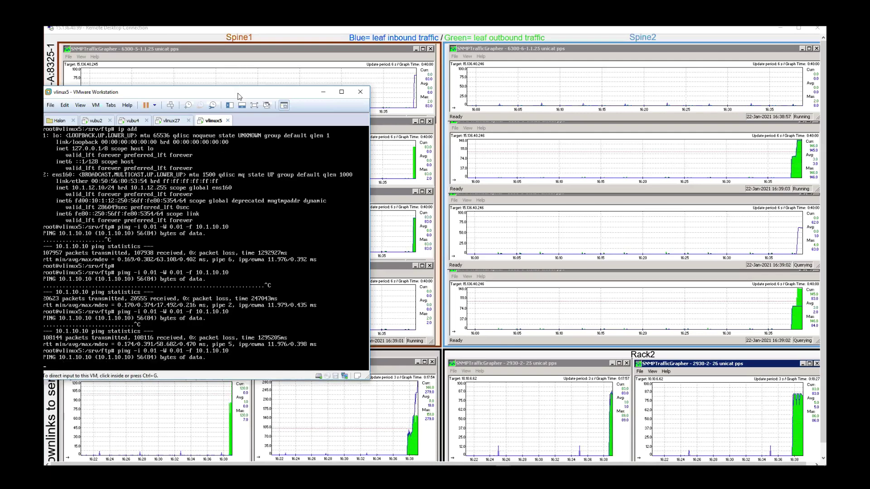
drag(239, 96, 253, 94)
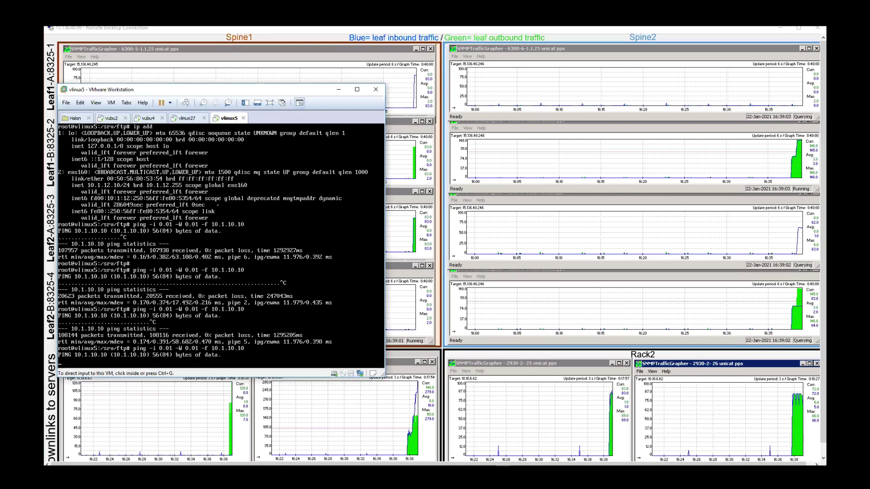
Step: Return to the vubu2 console, whose ping to 10.1.10.11 is still running
click(150, 243)
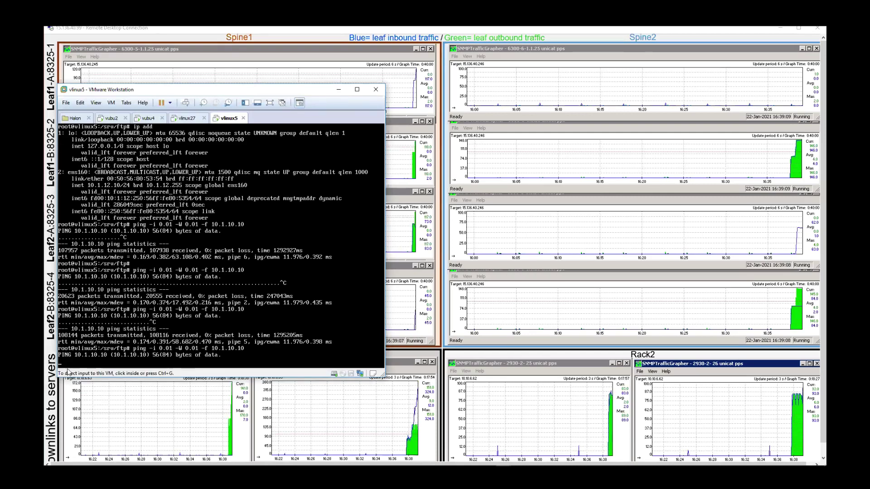
click(96, 362)
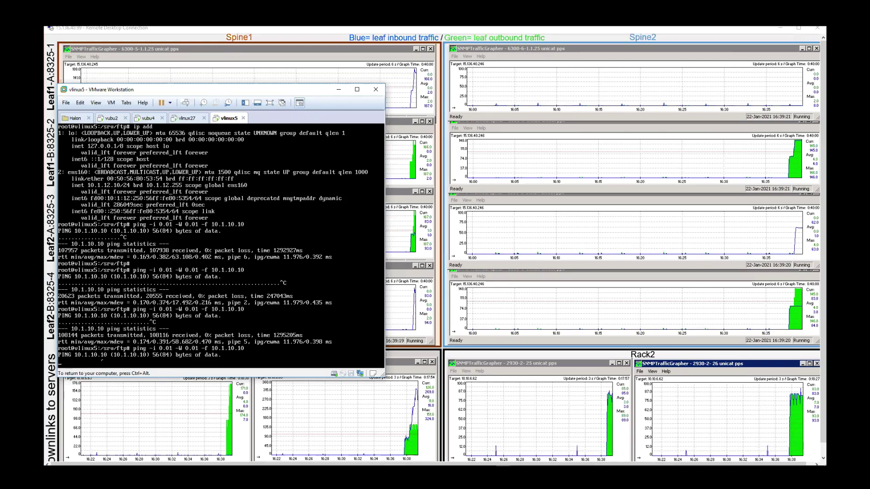
click(112, 118)
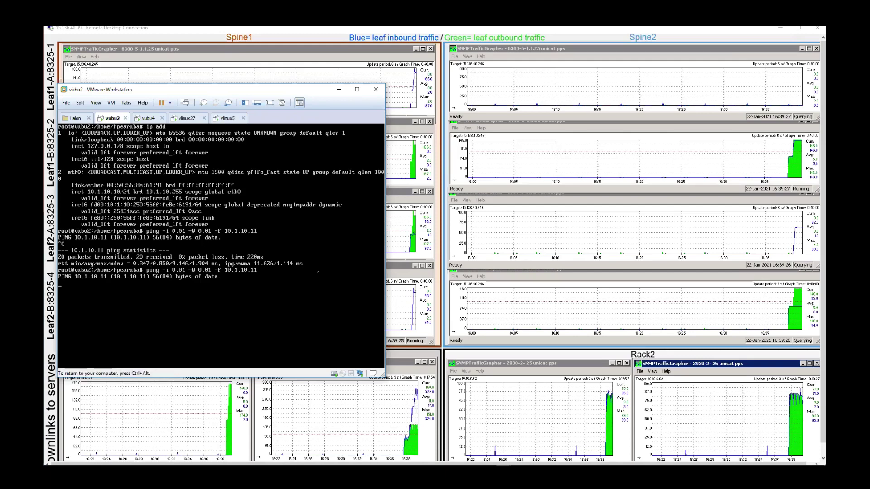
key(ctrl+alt)
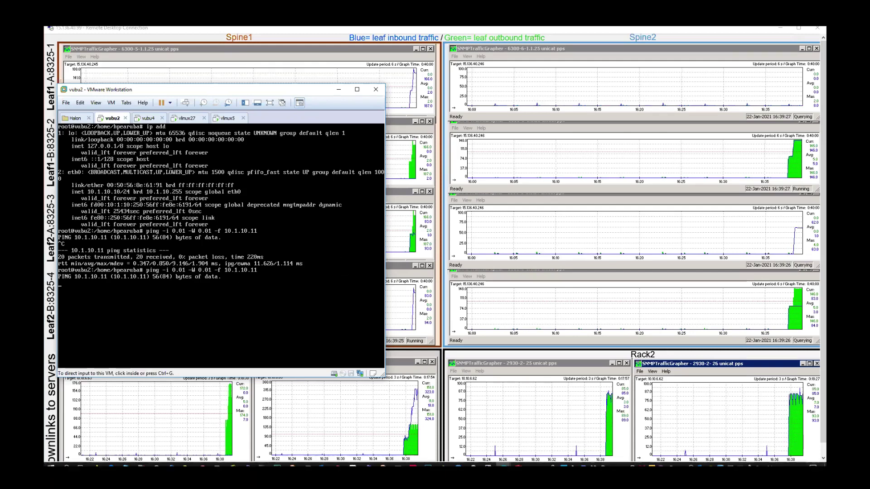
Step: Switch to the IxNetwork window from the taskbar to see its traffic statistics
click(489, 460)
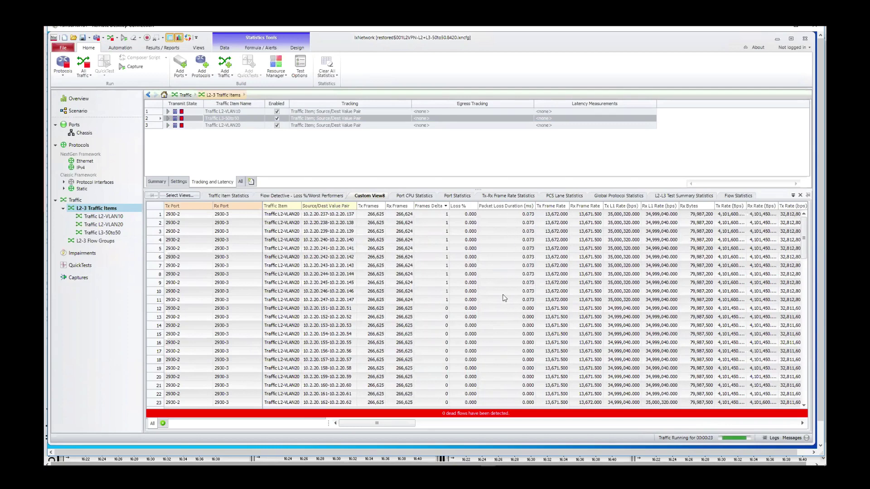
Step: Pick Custom View8 from the statistics views list, cancel its edit wizard, and apply with OK
click(188, 196)
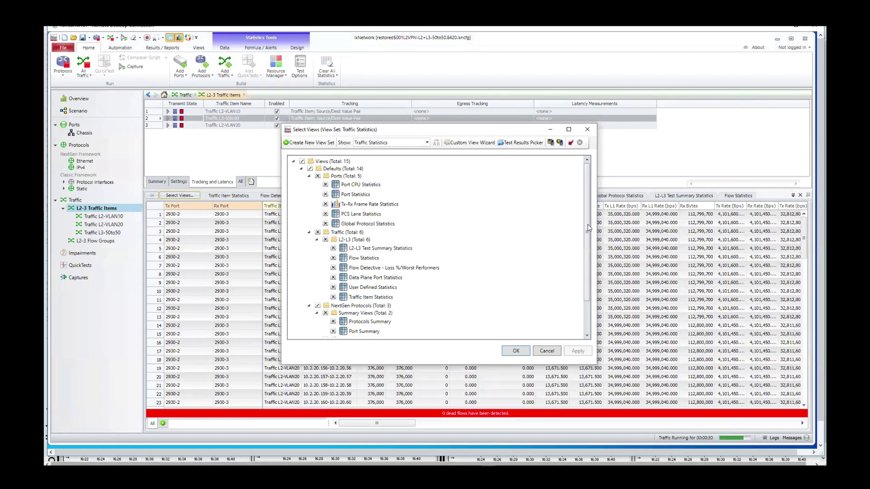
scroll(589, 285, down, 2)
right_click(354, 334)
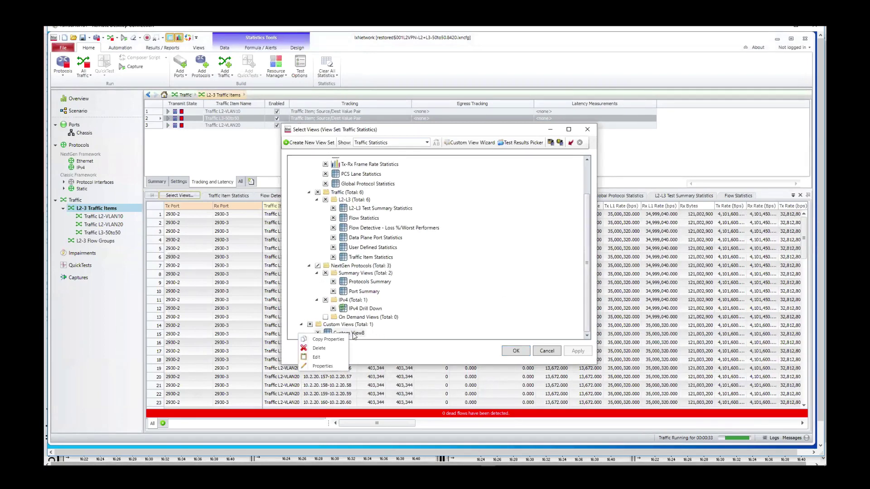
click(321, 358)
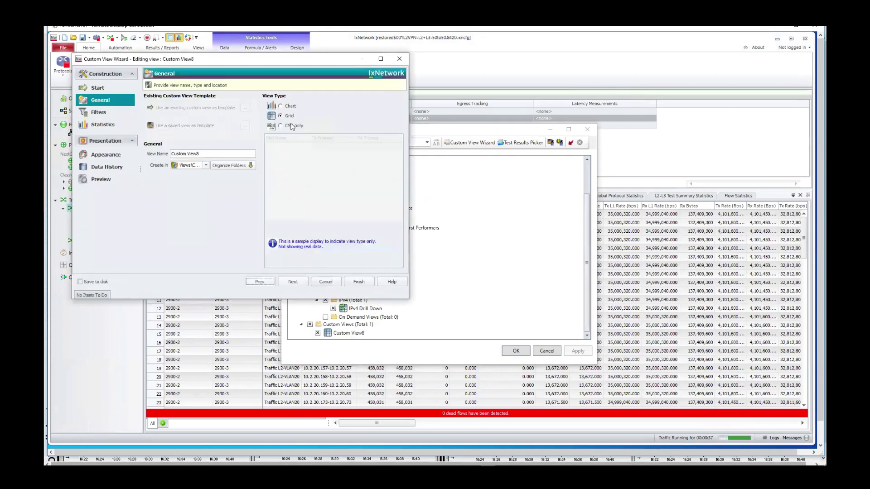
click(103, 112)
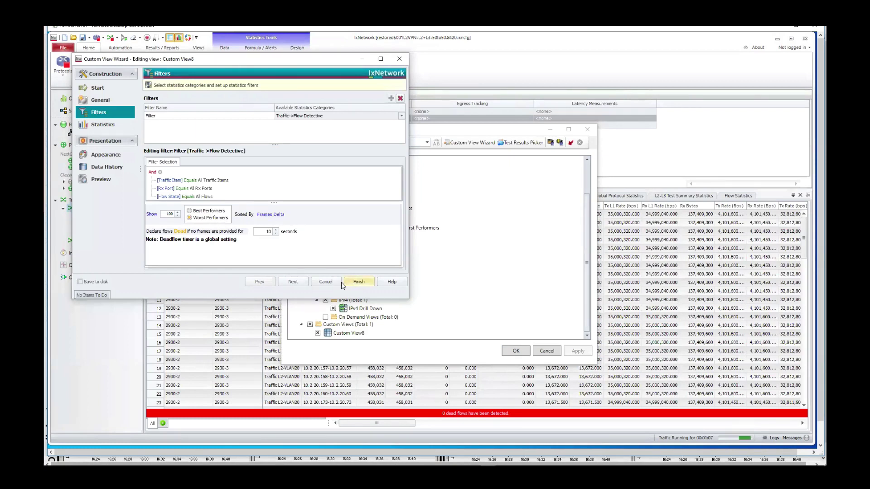
click(327, 282)
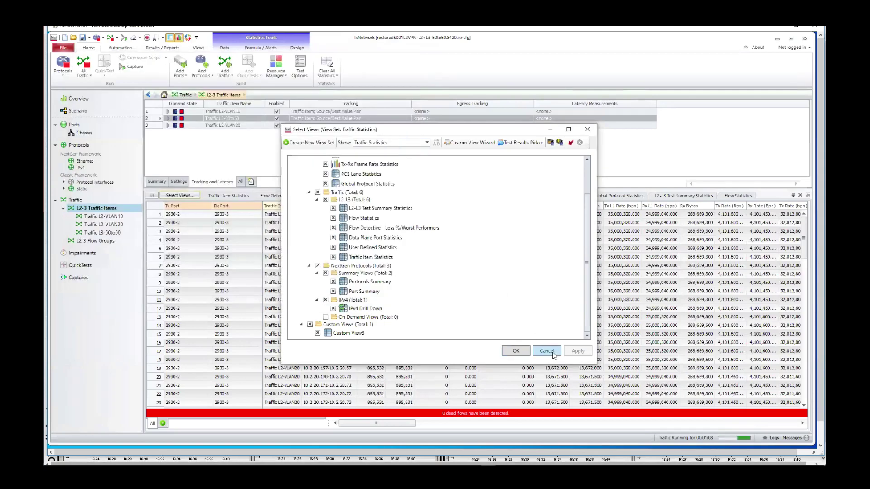
click(516, 350)
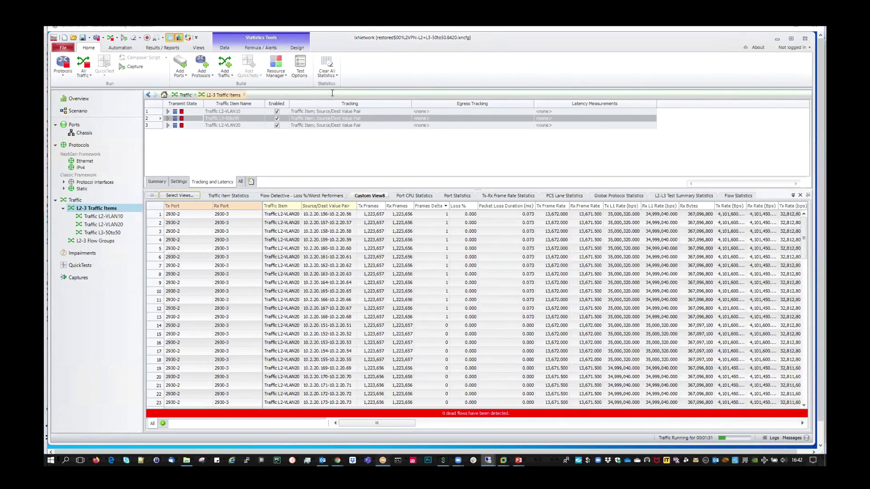
Step: On the spine1 terminal, enter config mode and list LLDP neighbours with 'show lldp nei'
key(alt+Tab)
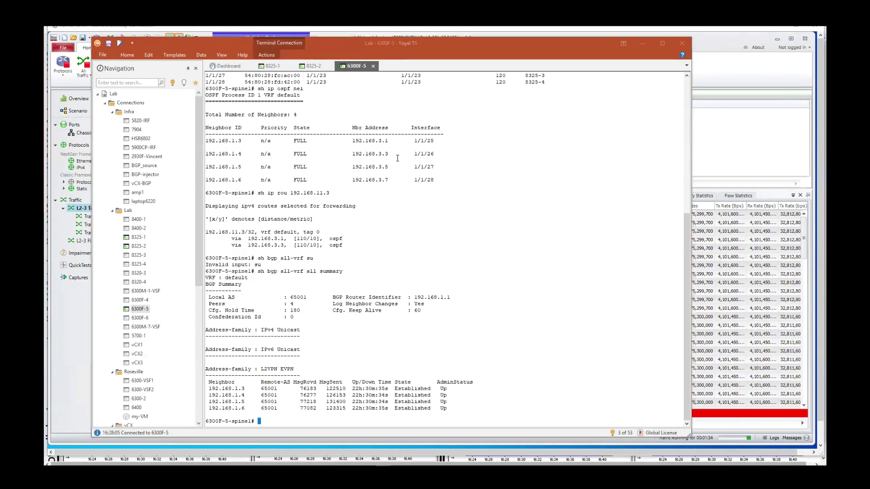
text(conf)
key(Return)
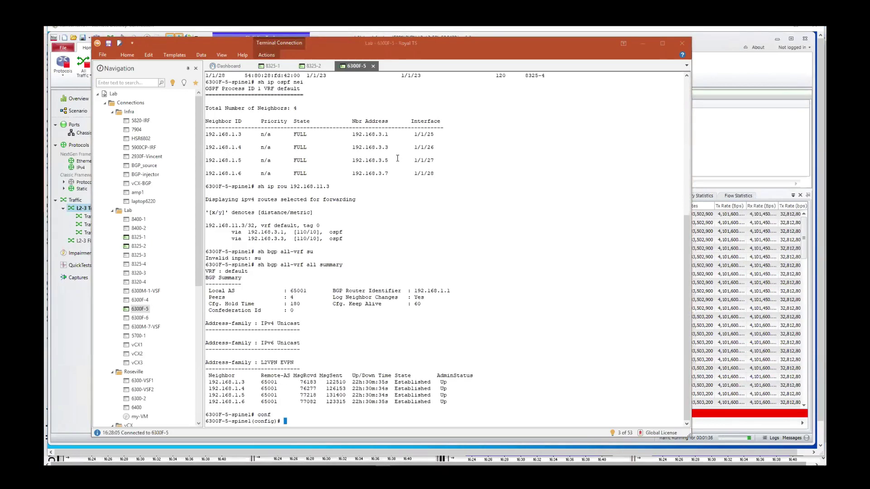
text(int)
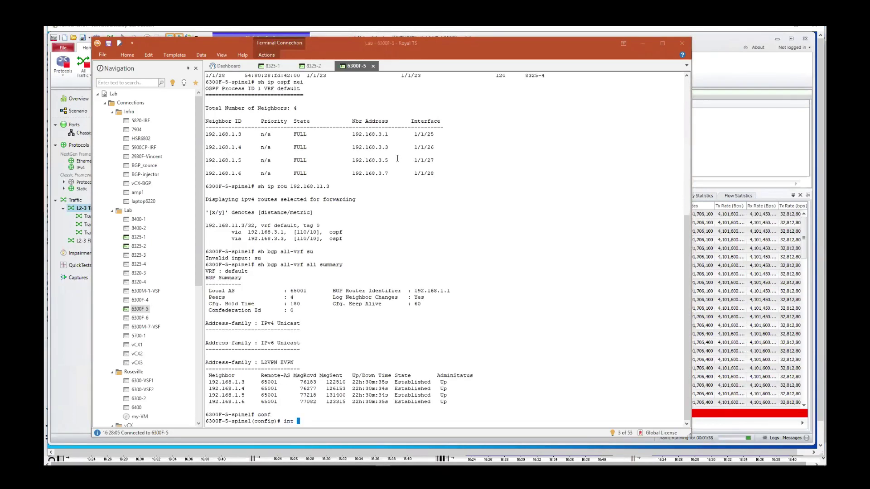
key(BackSpace)
key(BackSpace)
key(BackSpace)
key(BackSpace)
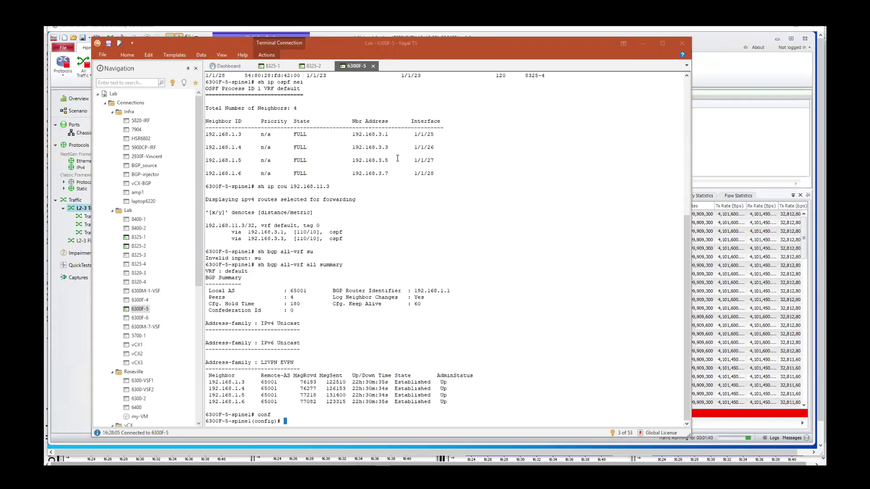
text(sho)
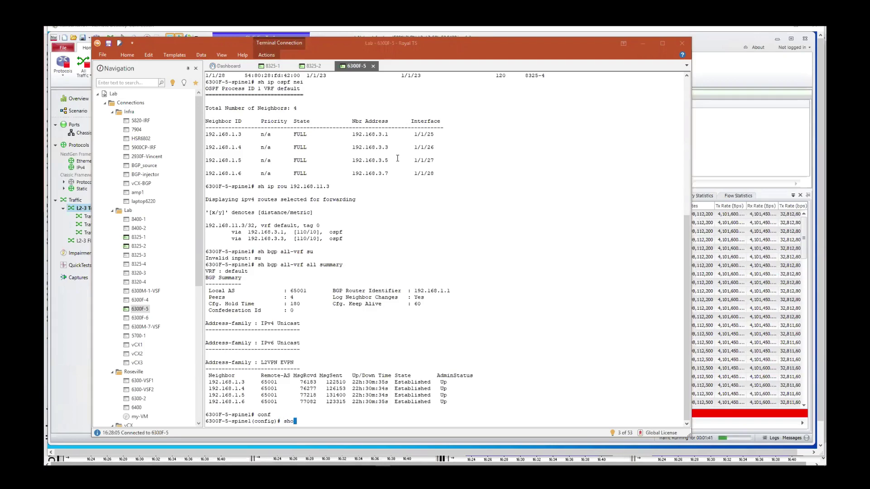
text(w lldp nei)
key(Return)
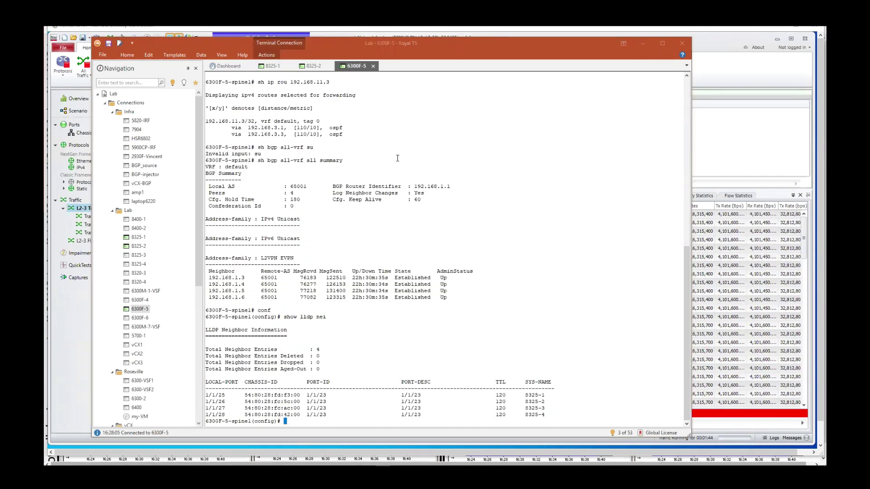
Step: Shut spine1 interfaces 1/1/25-1/1/28 and return to the IxNetwork statistics
text(int )
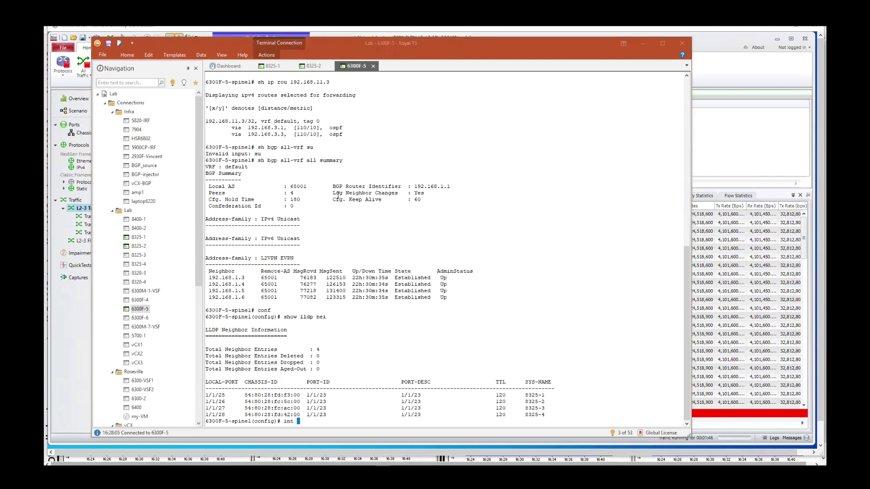
text(1/1/25-1/1/28)
key(Return)
text(shut)
key(Return)
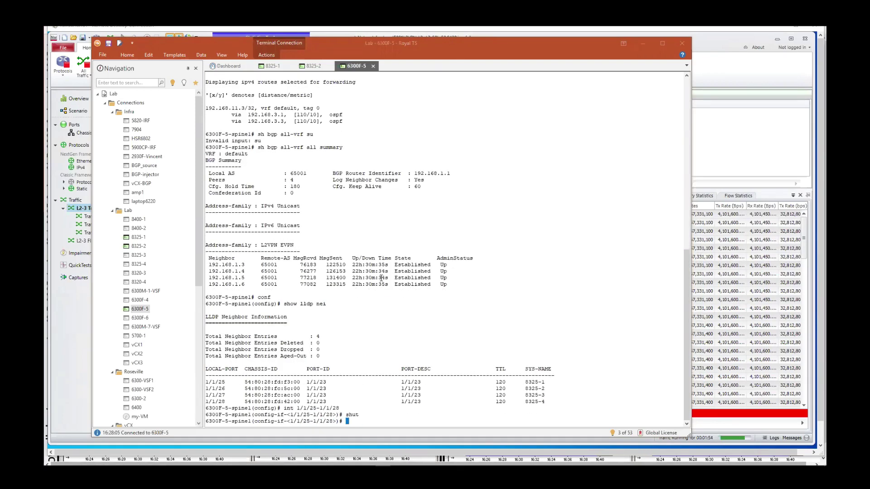
click(724, 42)
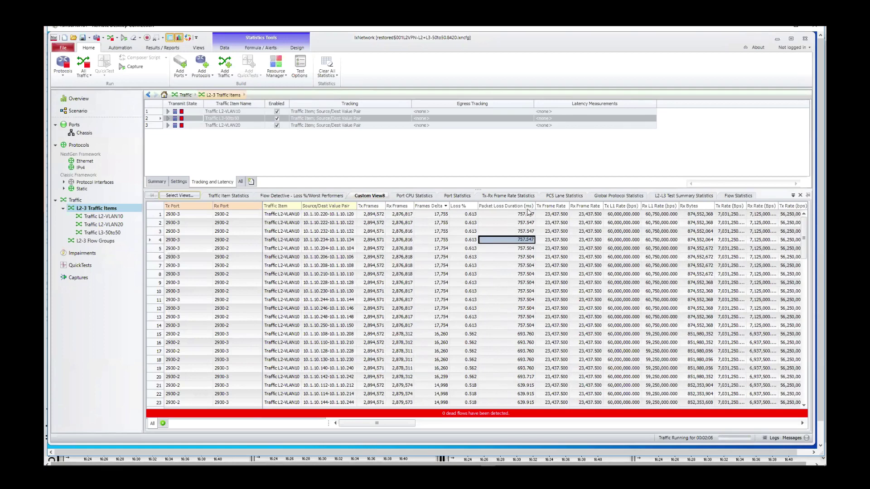
mouse_move(453, 462)
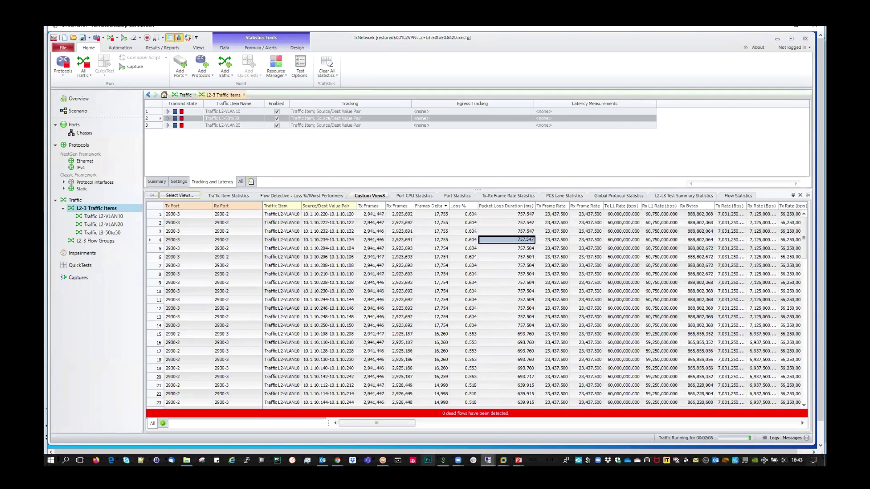
mouse_move(488, 461)
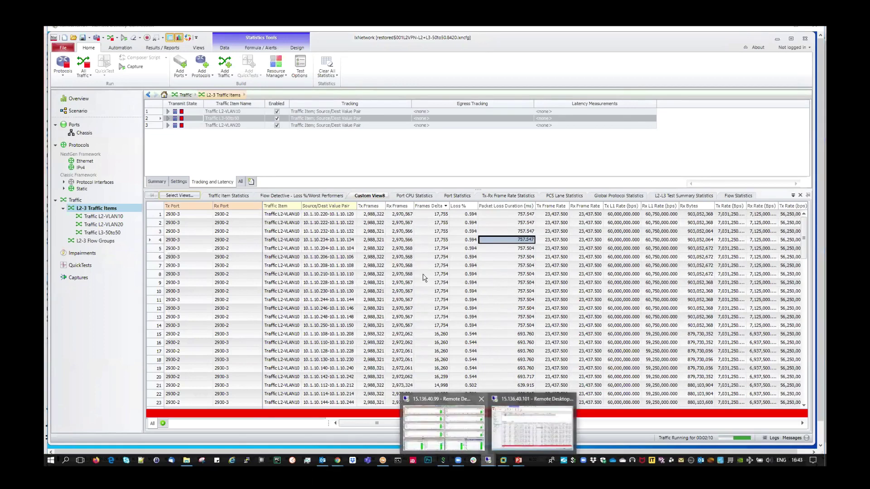
Step: Switch to the SNMP Traffic Grapher dashboard showing Spine1 traffic falling to zero
click(443, 429)
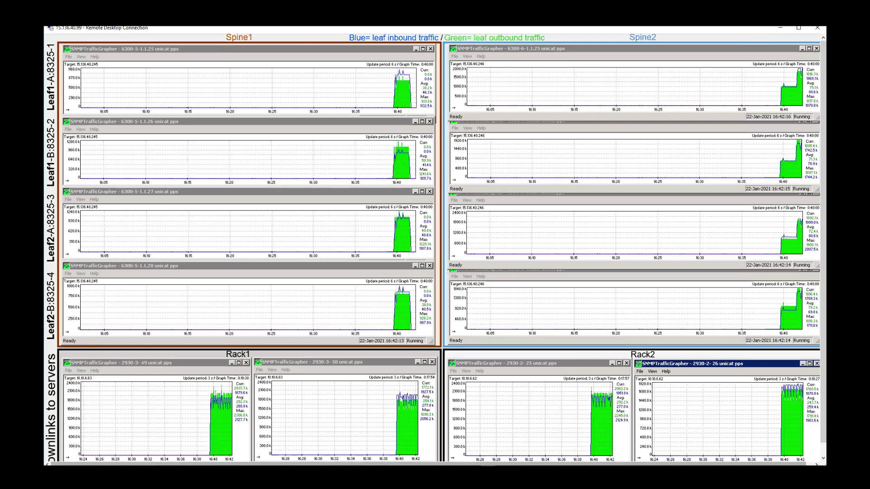
Step: Check the vubu2 and vubu4 ping results and stop vlinux27's ping with Ctrl+C
mouse_move(503, 460)
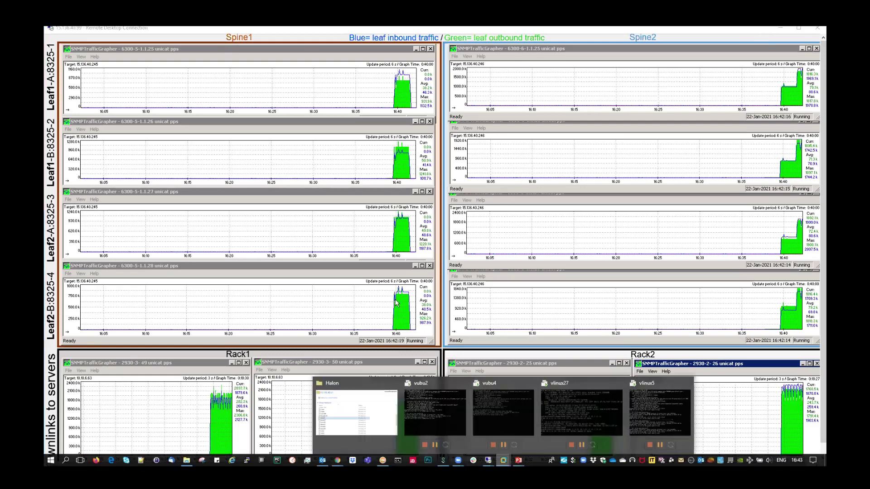
click(430, 411)
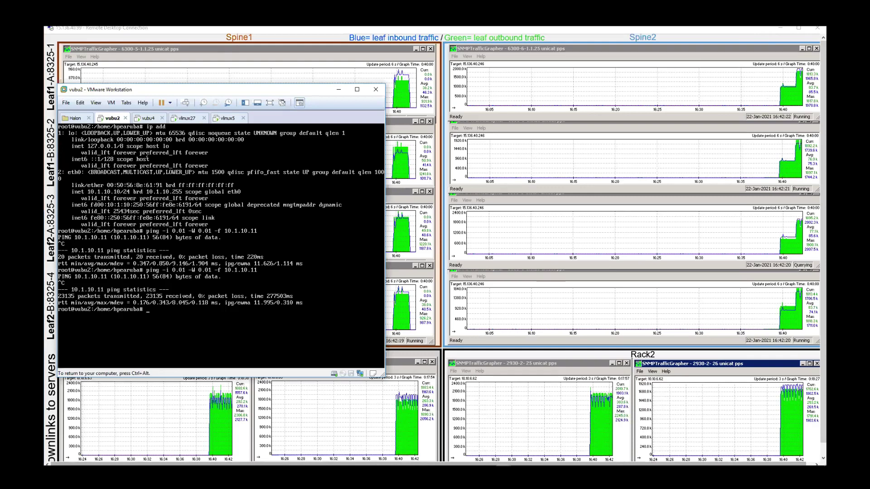
key(ctrl+alt)
click(146, 117)
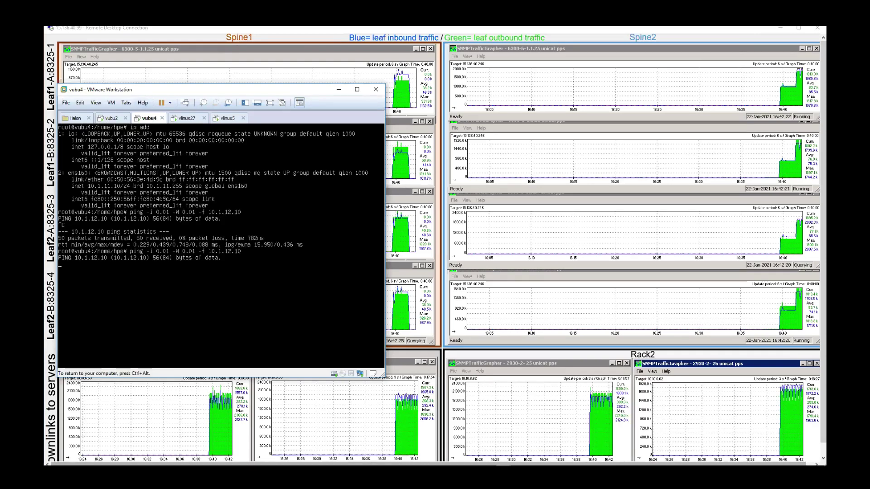
click(185, 118)
key(ctrl+c)
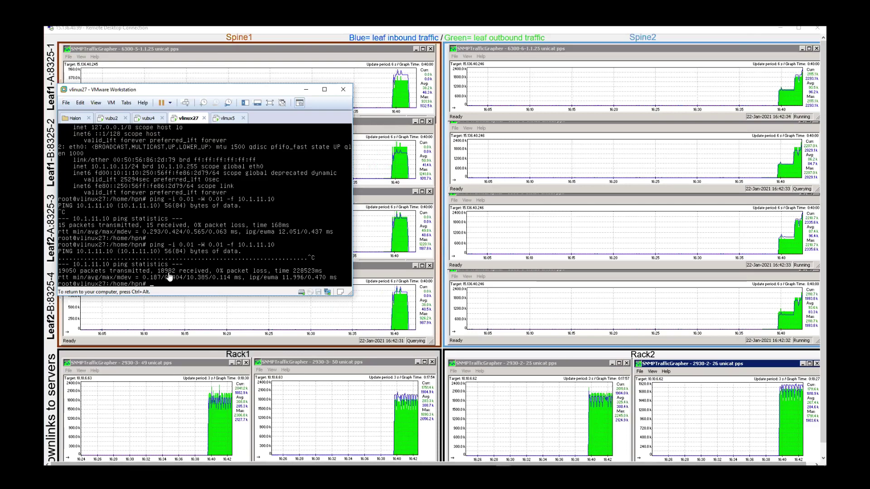
key(ctrl+alt)
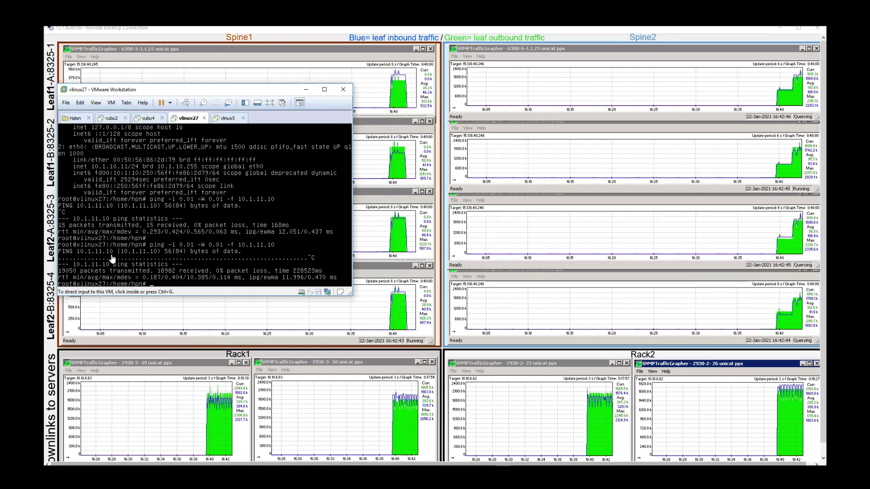
Step: Review vlinux5's 0% loss ping result, then return to the spine1 terminal
click(226, 118)
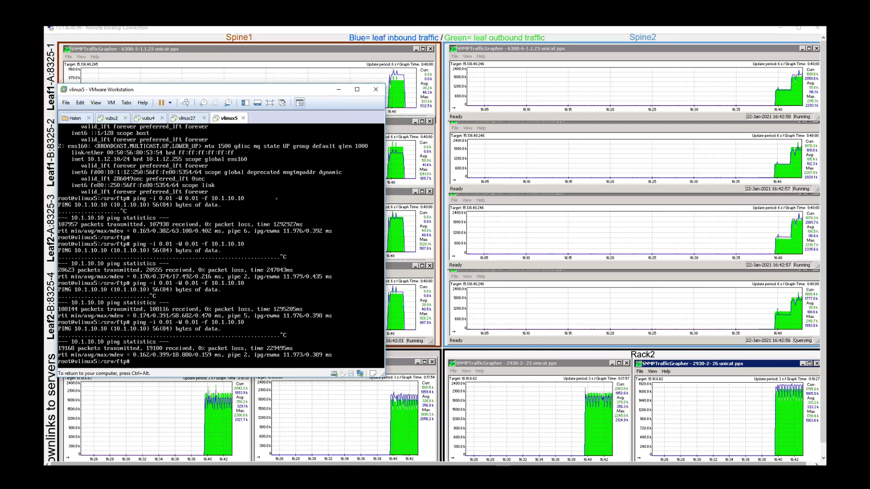
key(ctrl+alt)
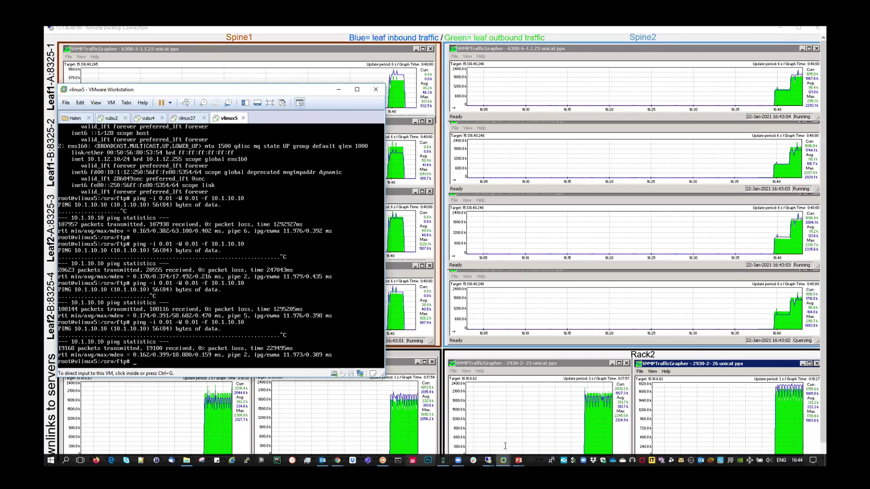
key(alt+Tab)
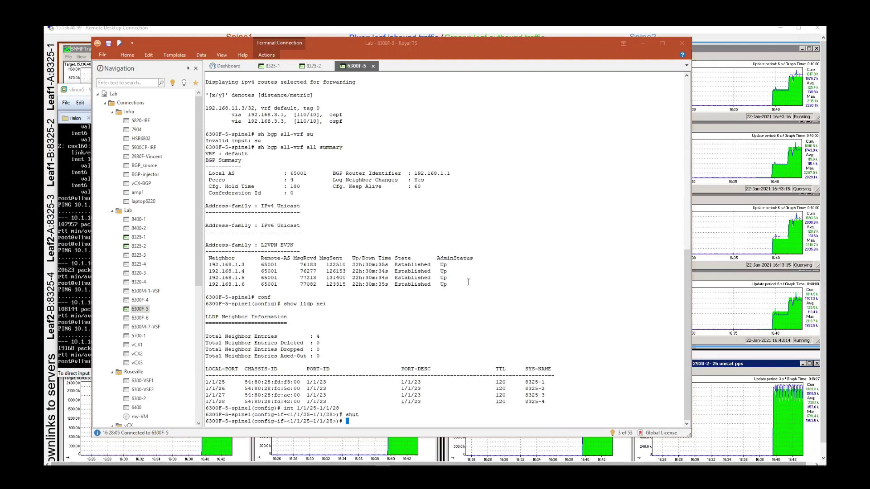
Step: Re-enable spine1 uplinks 1/1/25-1/1/28 with 'no shut', then return to IxNetwork
text(no shut)
key(Return)
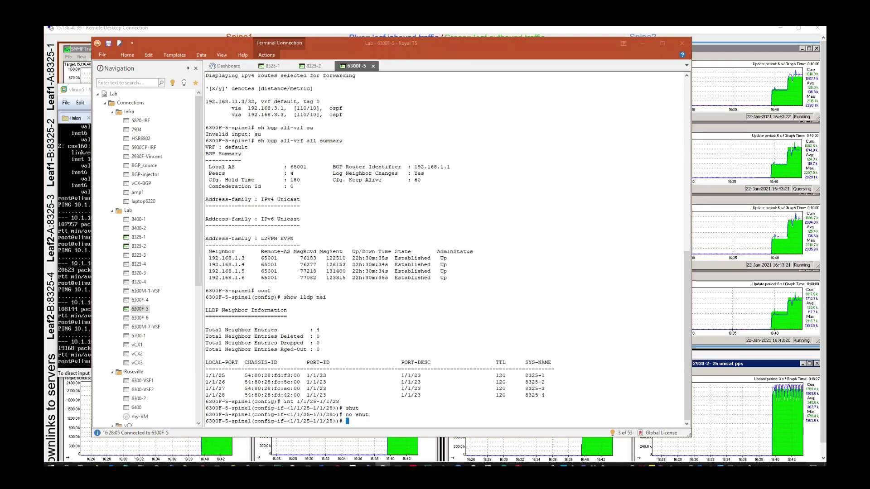
mouse_move(488, 460)
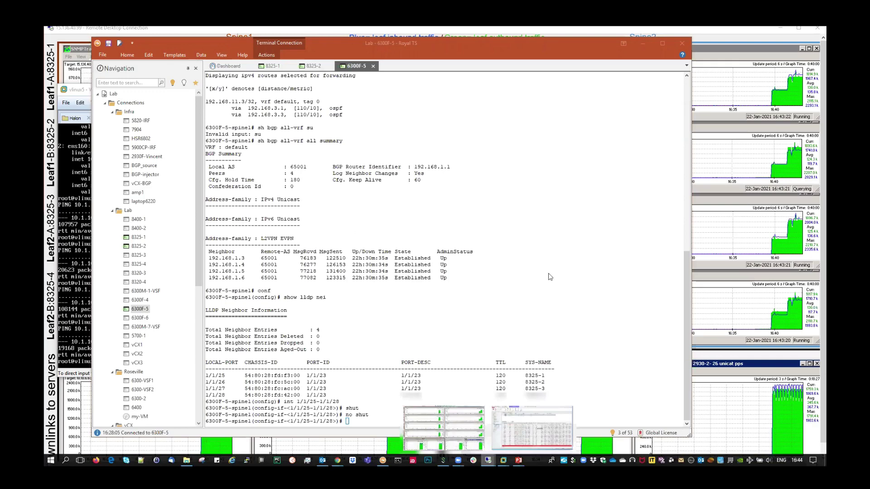
key(alt+Tab)
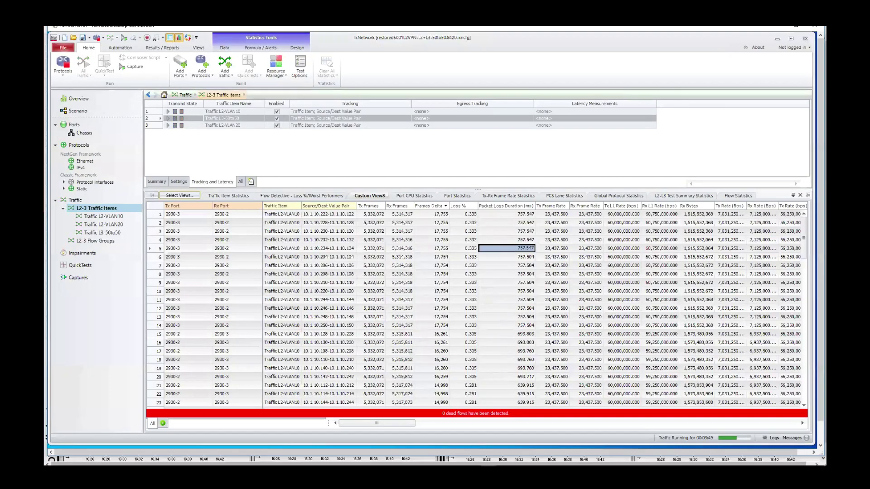